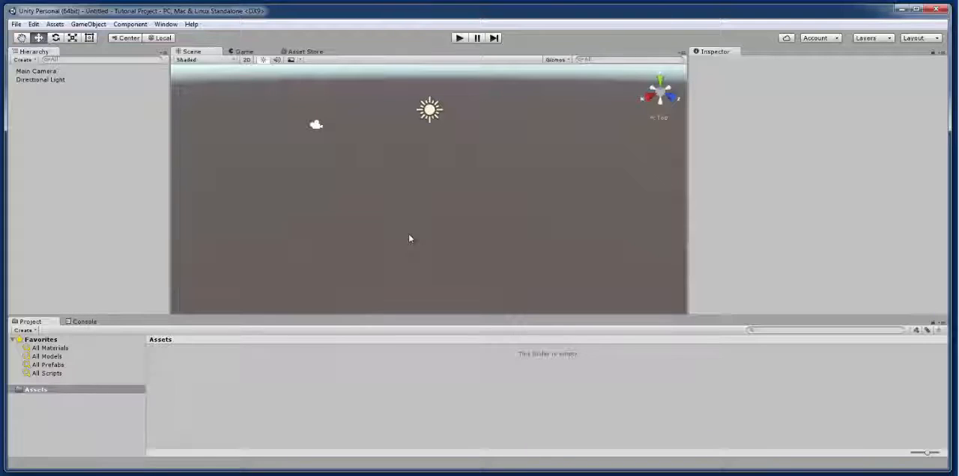
Step: Import the complete custom package vuforia-unity-5-0-6.unitypackage from the Desktop into the project
left_click(54, 26)
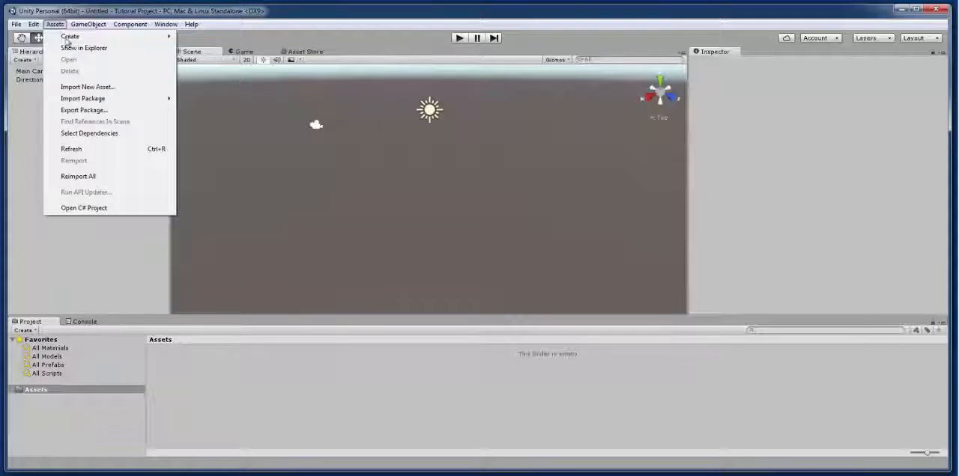
mouse_move(98, 102)
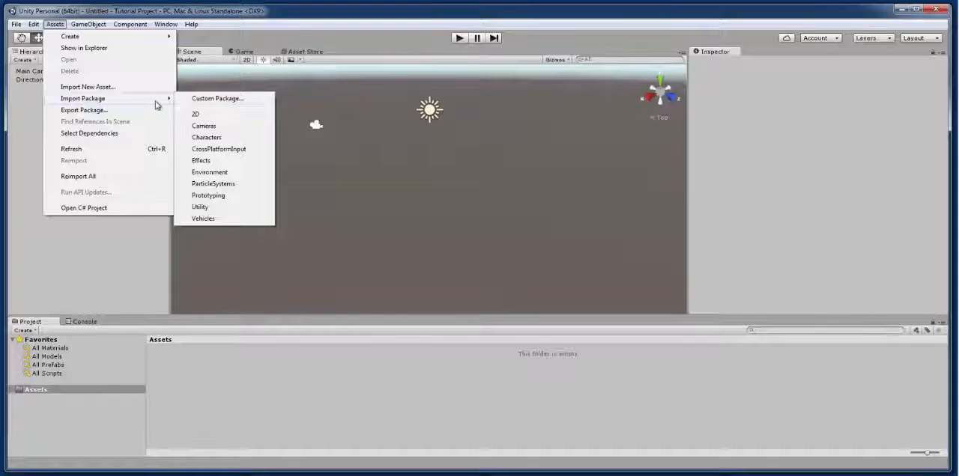
left_click(190, 100)
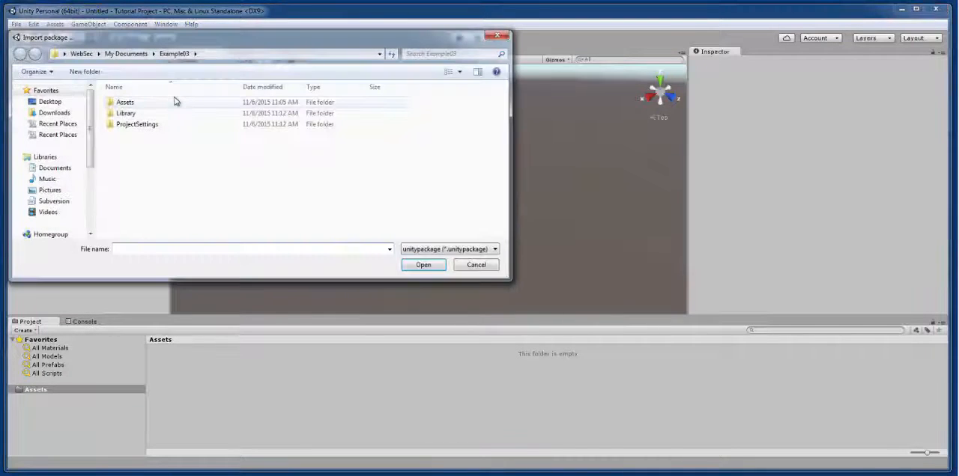
left_click(50, 102)
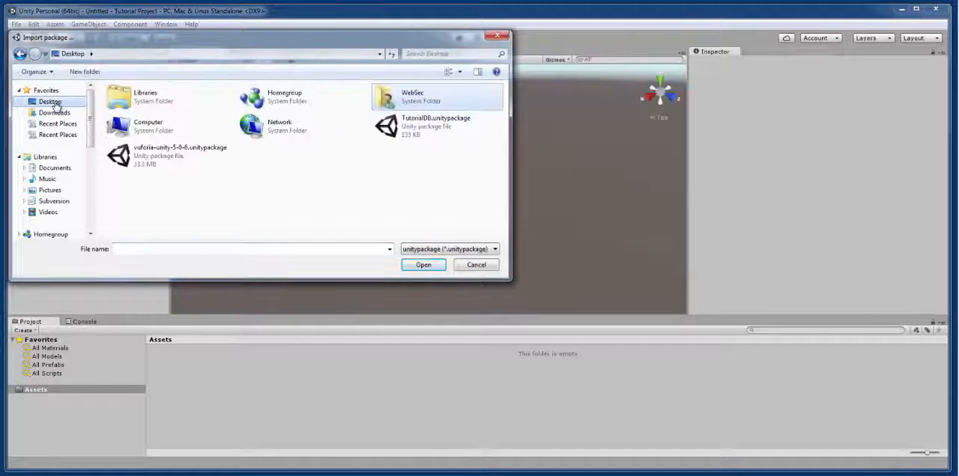
left_click(135, 156)
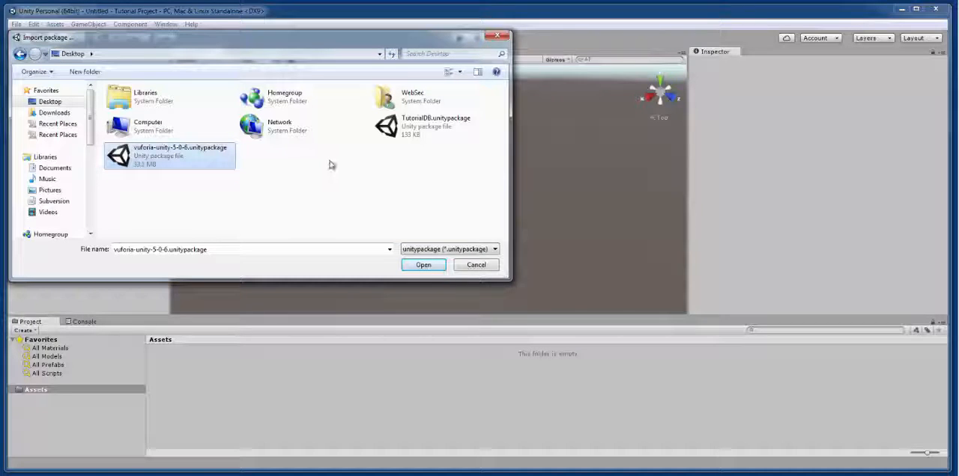
left_click(421, 266)
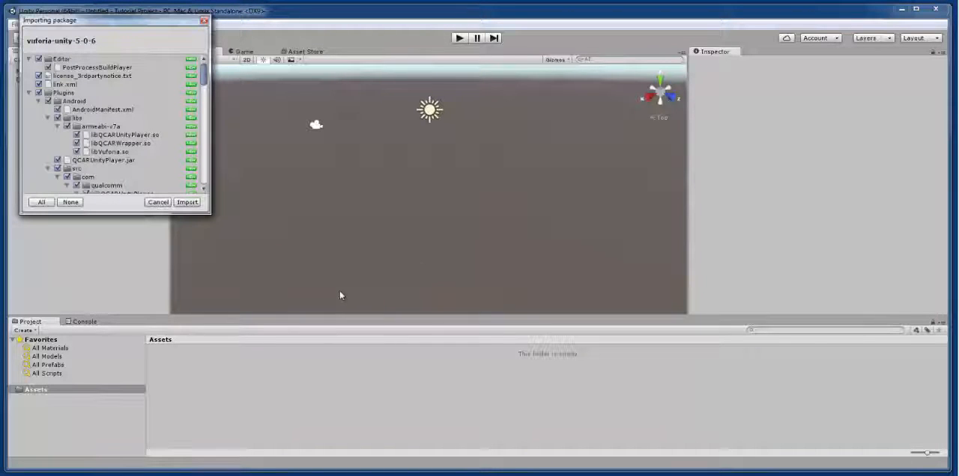
mouse_move(204, 78)
left_mouse_down()
mouse_move(208, 160)
mouse_move(204, 76)
left_mouse_up()
left_click(187, 203)
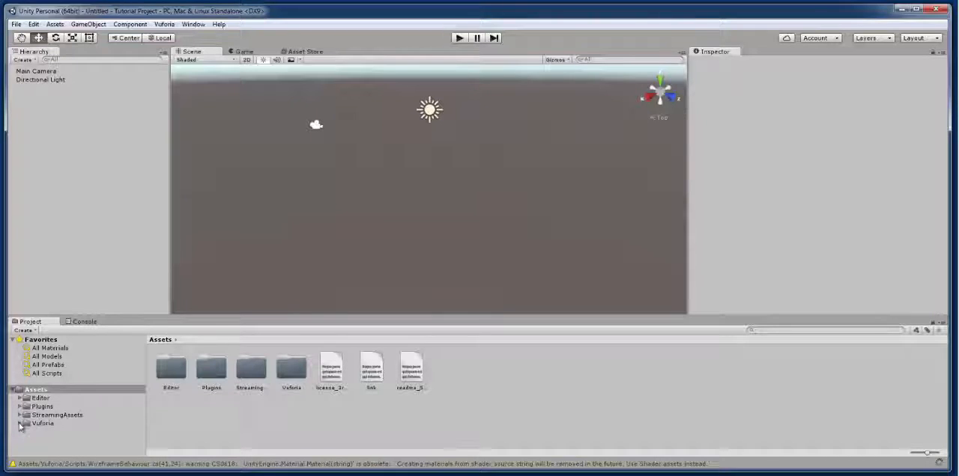
Step: Open the Prefabs folder inside the project's Vuforia assets
left_click(20, 424)
scroll(22, 429, "down", 2)
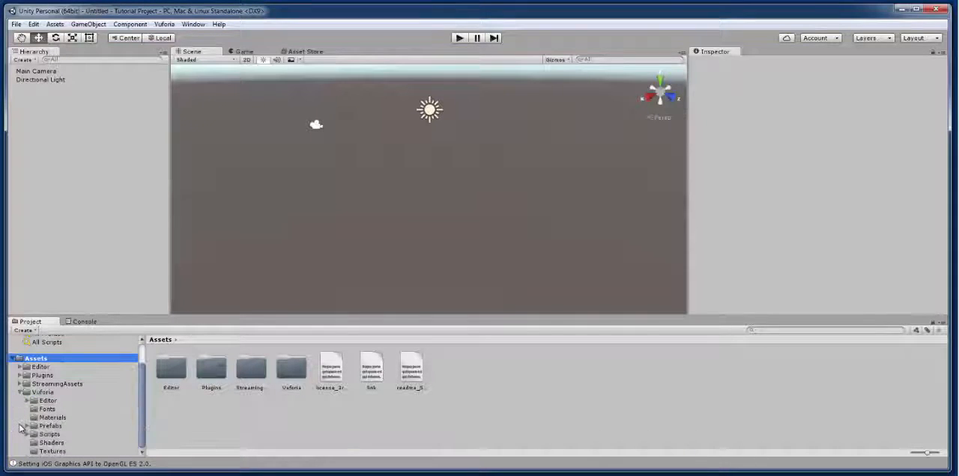
left_click(44, 427)
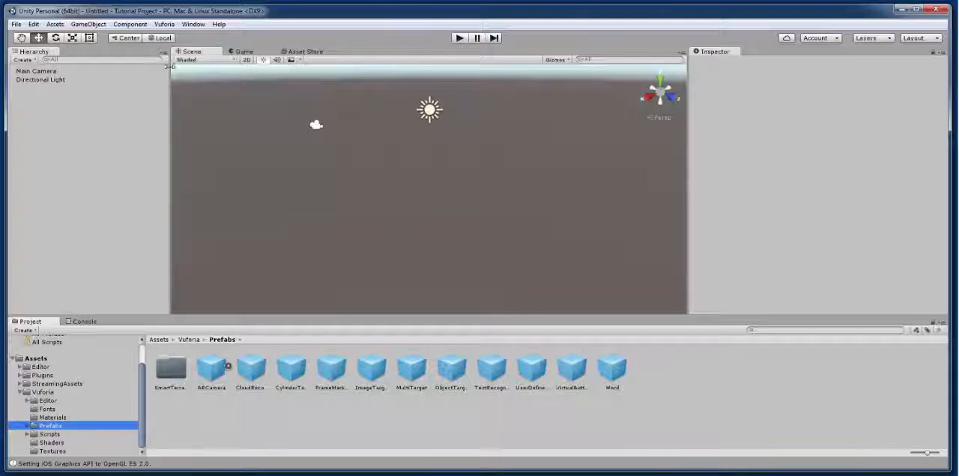
Step: Import the custom package TutorialDB.unitypackage from the Desktop with all its files
left_click(55, 25)
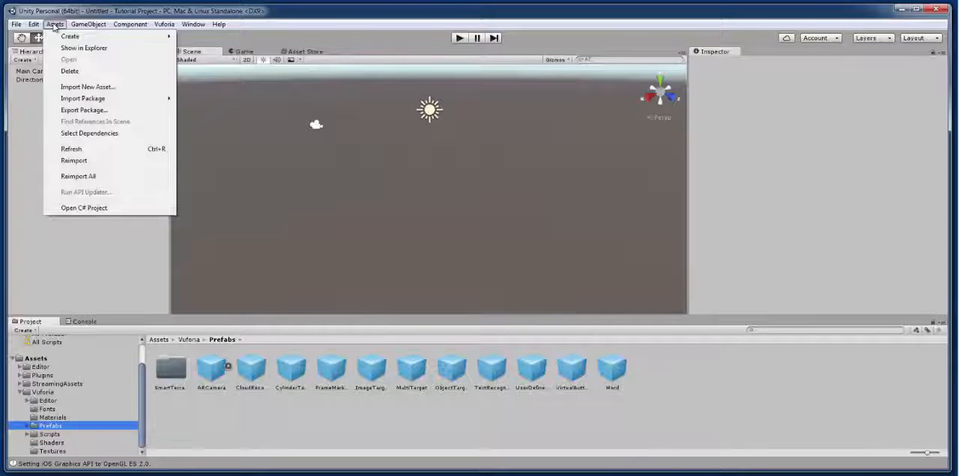
mouse_move(110, 102)
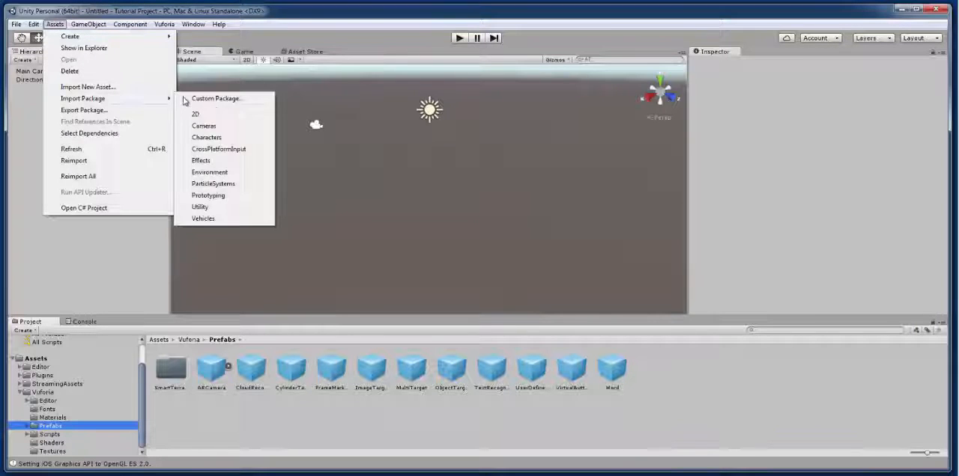
left_click(200, 99)
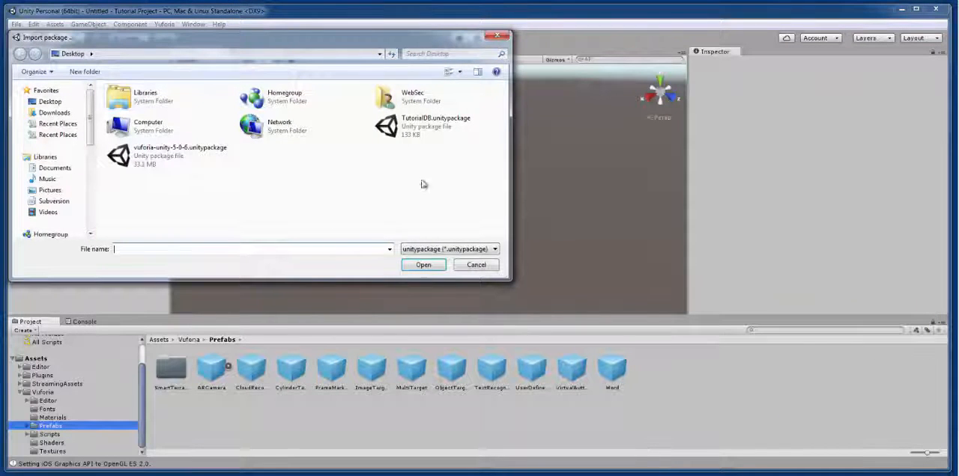
left_click(416, 133)
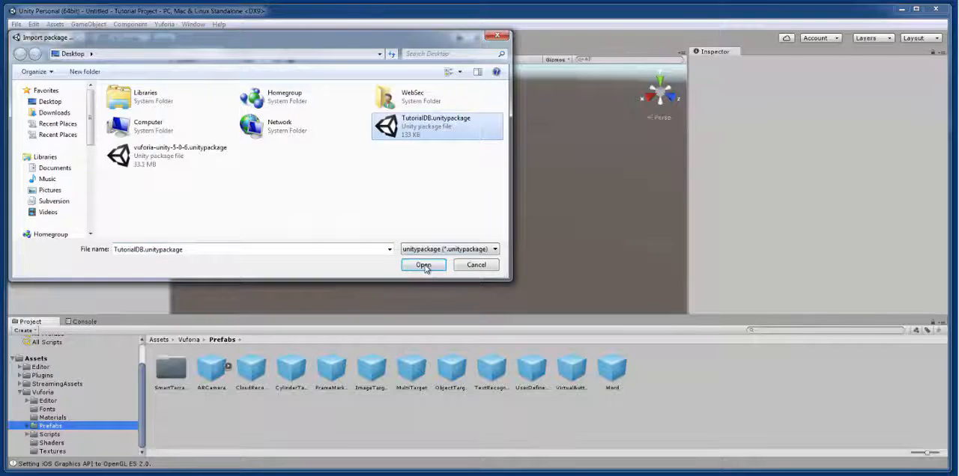
left_click(423, 265)
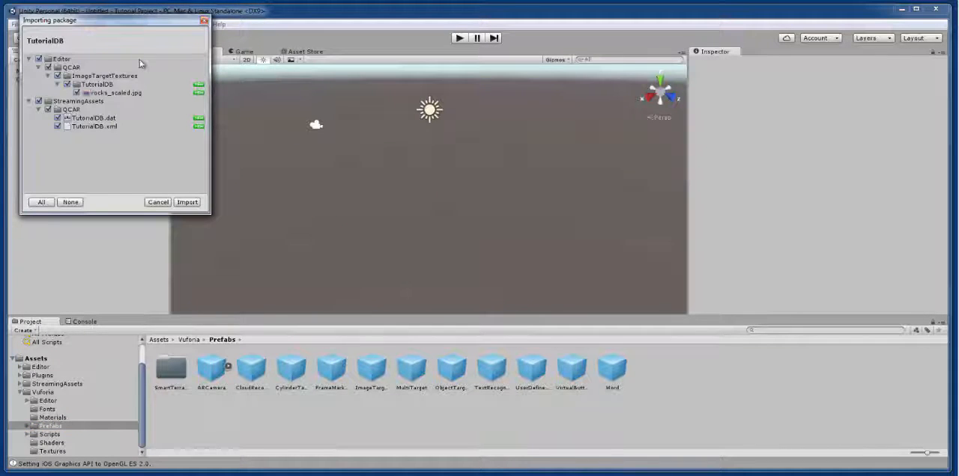
left_click(188, 203)
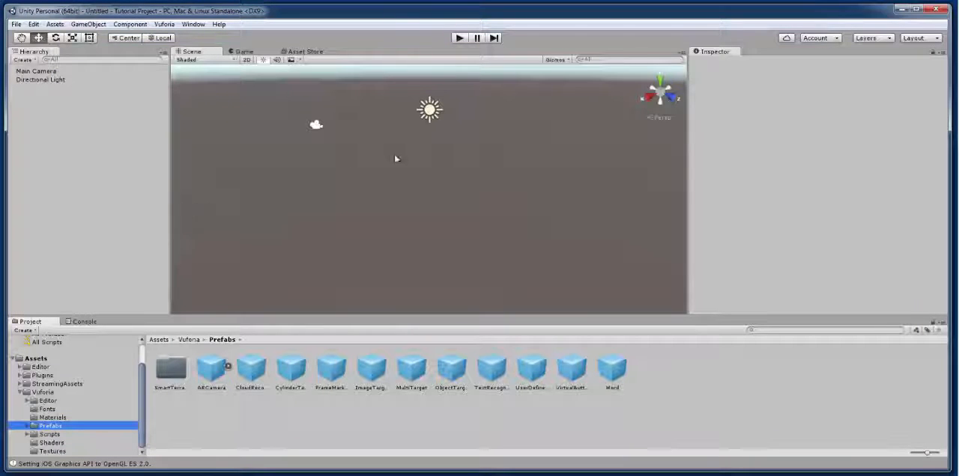
Step: Delete the Main Camera from the scene
left_click(35, 71)
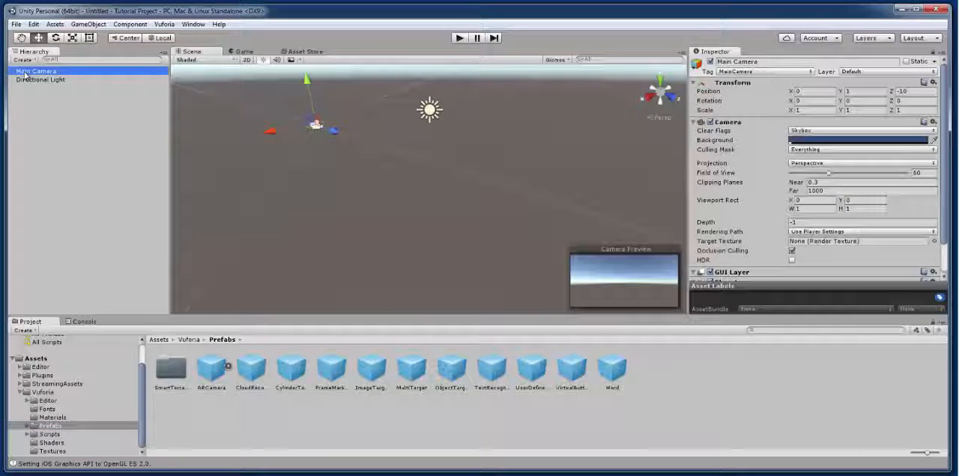
right_click(27, 73)
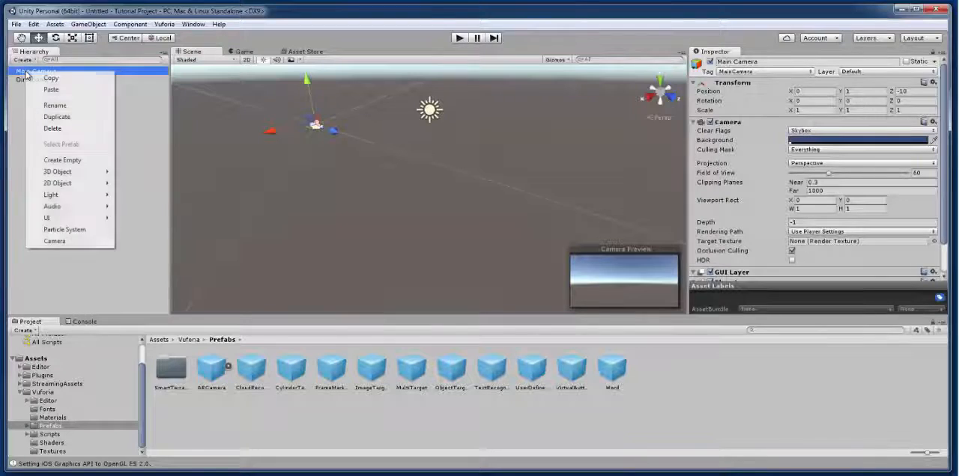
left_click(65, 131)
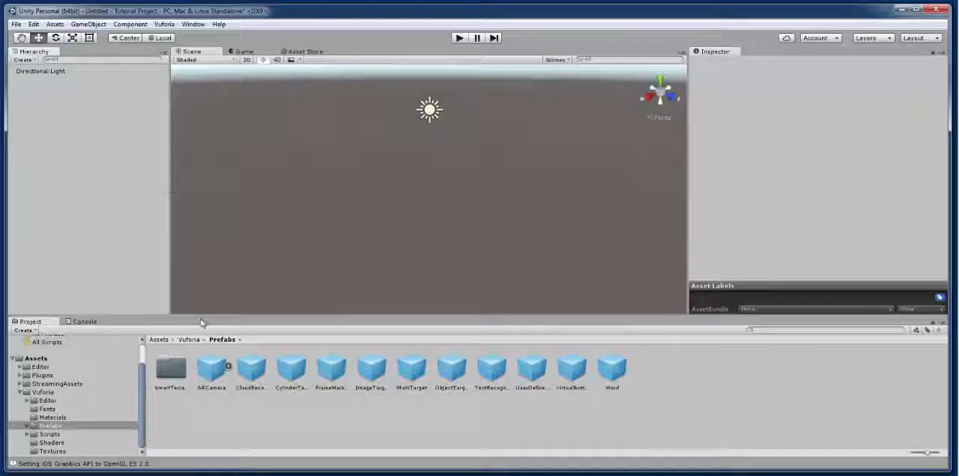
Step: Place the Vuforia ARCamera and ImageTarget prefabs in the scene
left_click(212, 373)
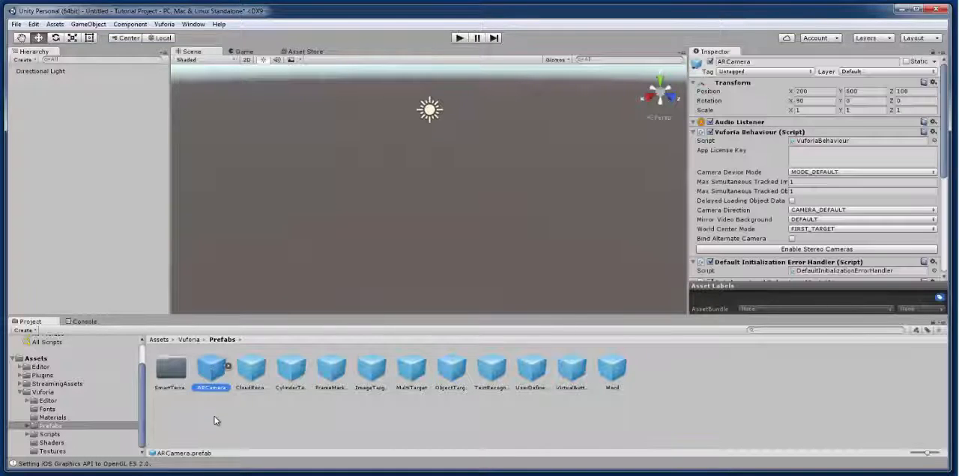
left_click_drag(212, 367, 367, 210)
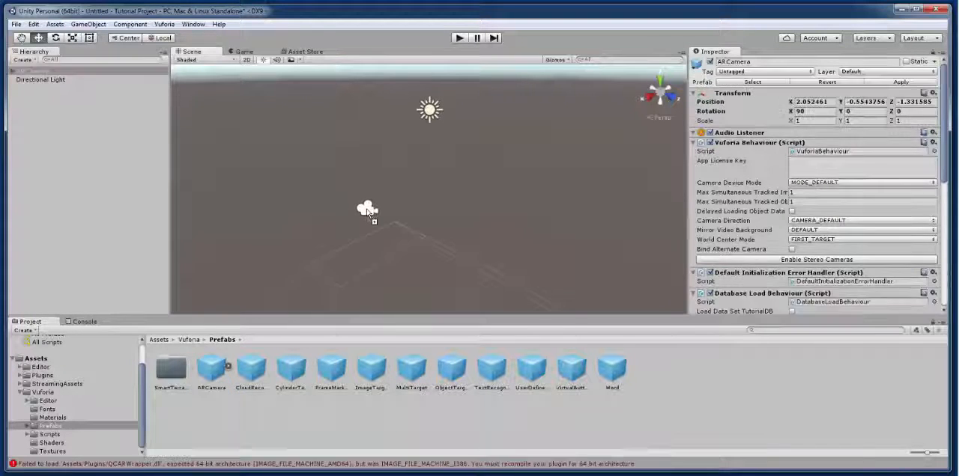
left_click(370, 372)
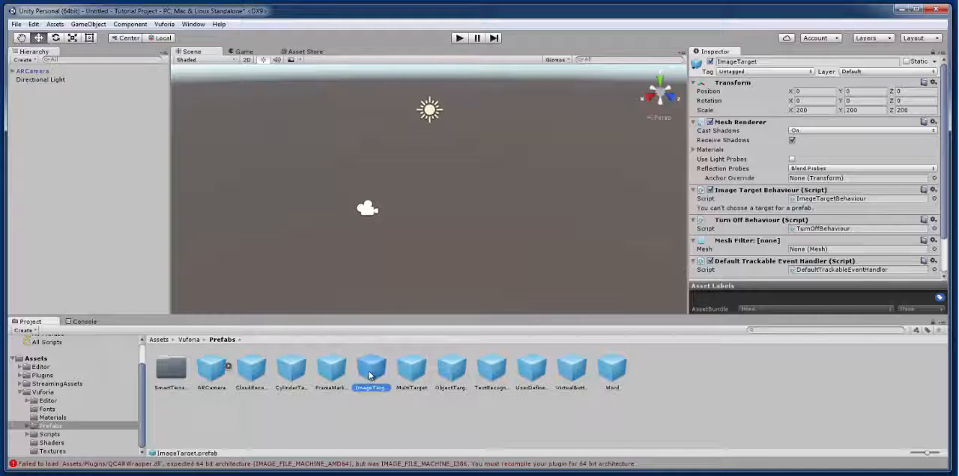
left_click_drag(370, 372, 450, 203)
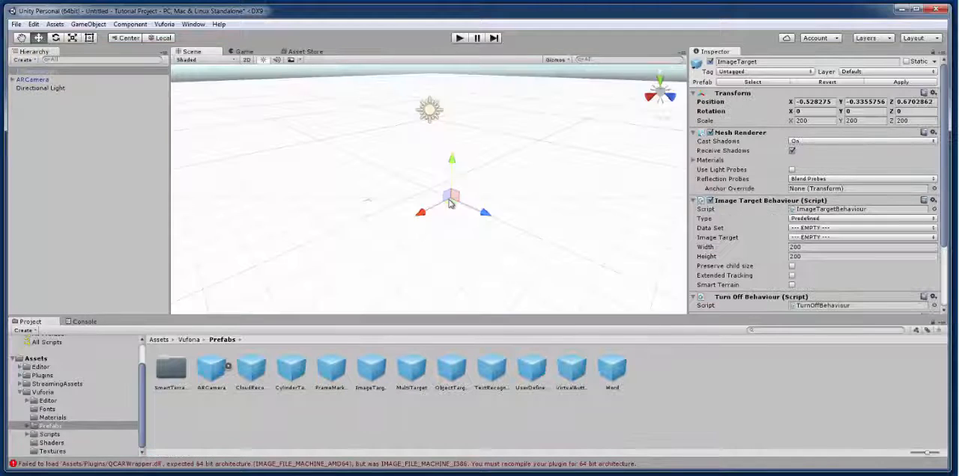
Step: Reset the Transform components of the ARCamera and the ImageTarget to their defaults
left_click(44, 81)
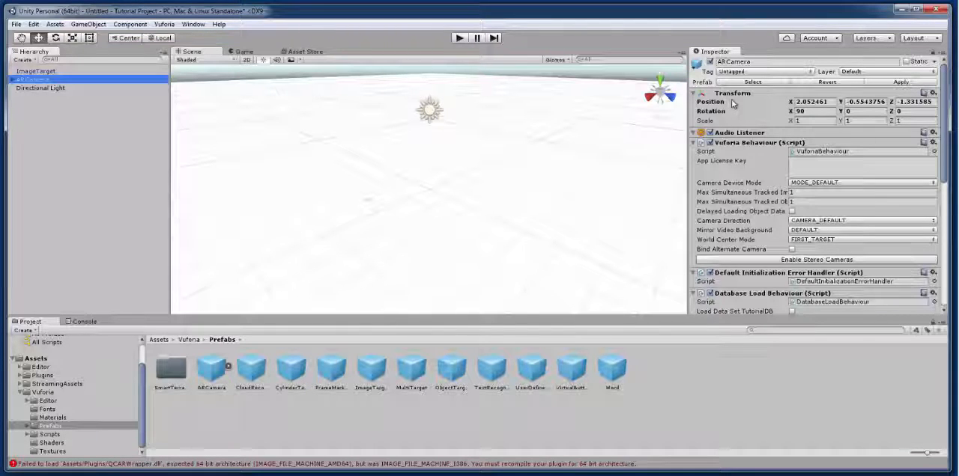
left_click(933, 93)
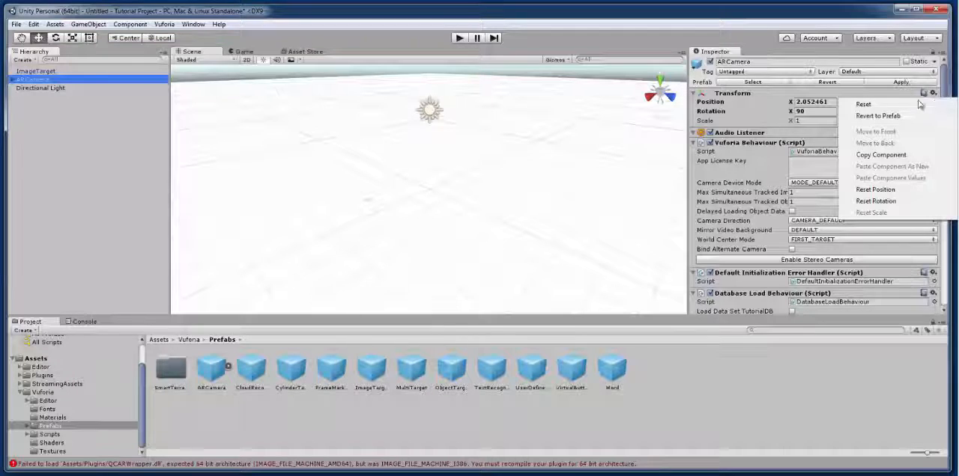
left_click(863, 106)
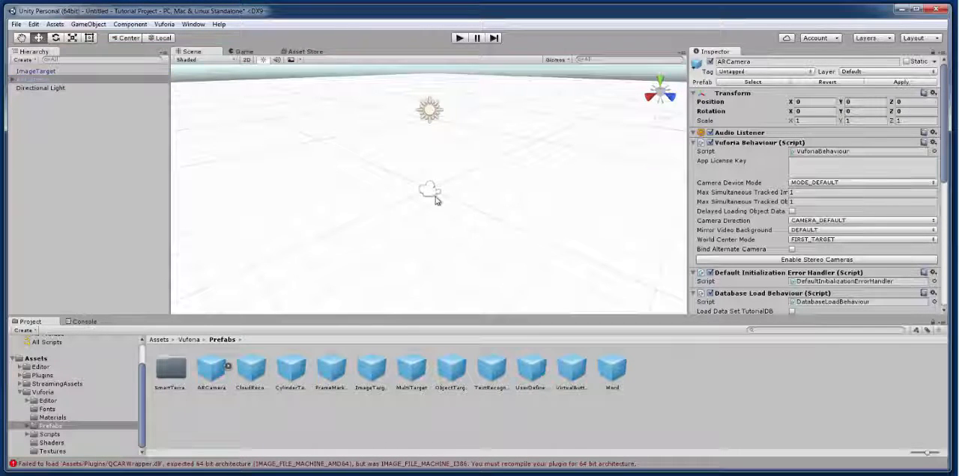
left_click(44, 72)
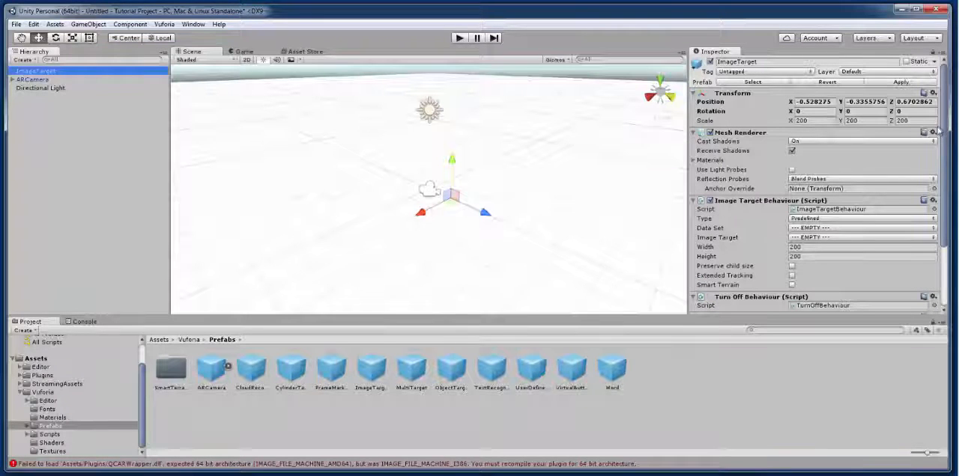
left_click(932, 93)
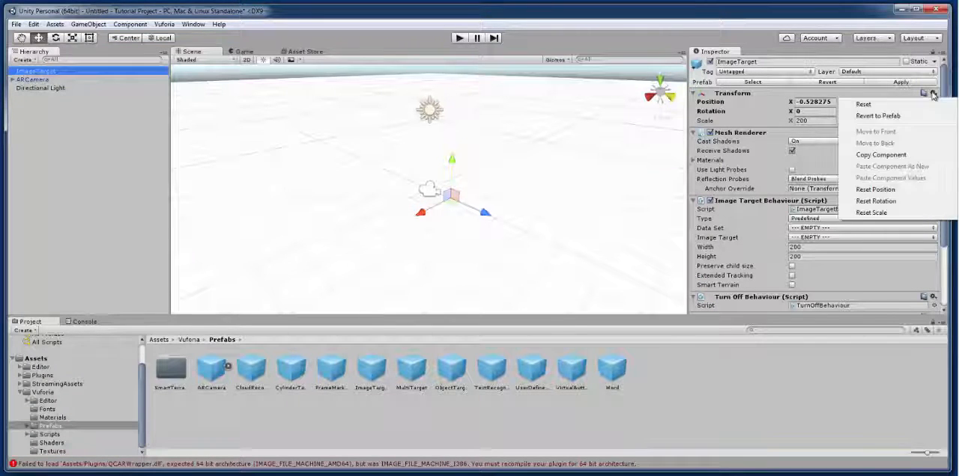
left_click(896, 103)
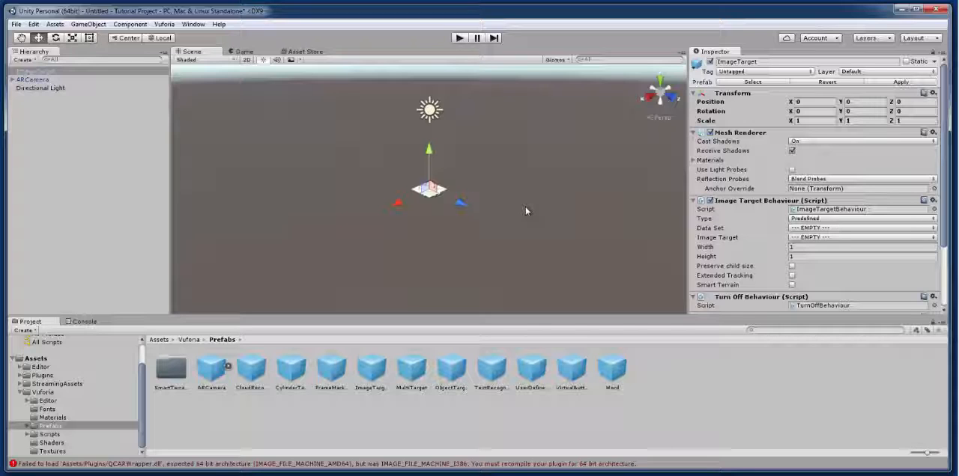
Step: Enable loading of the TutorialDB data set on the ARCamera's Database Load Behaviour and activate it
left_click(35, 80)
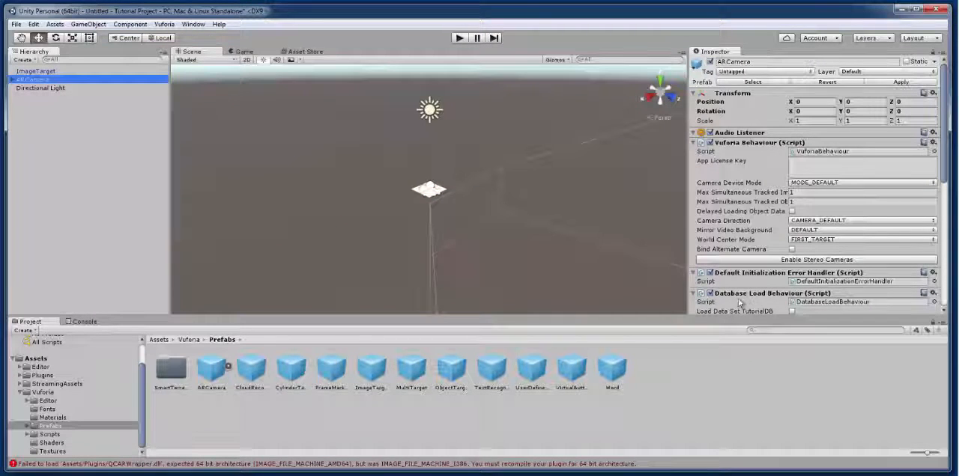
left_click(945, 308)
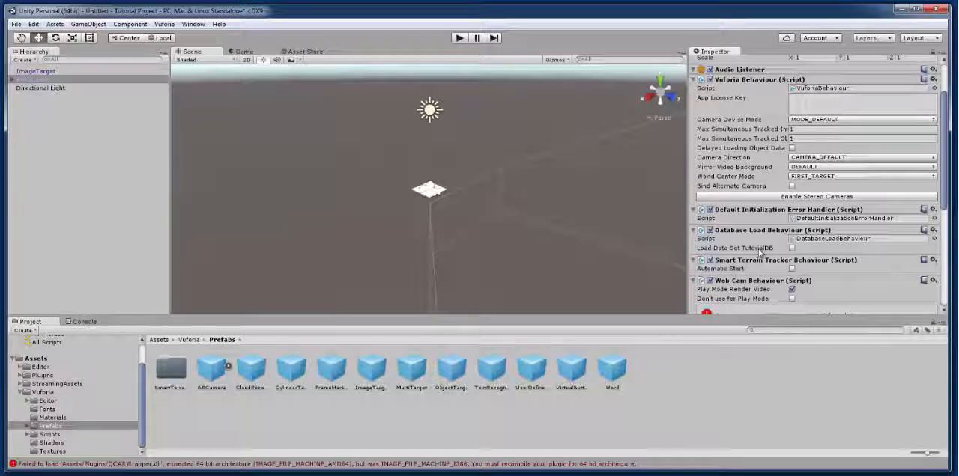
left_click(791, 249)
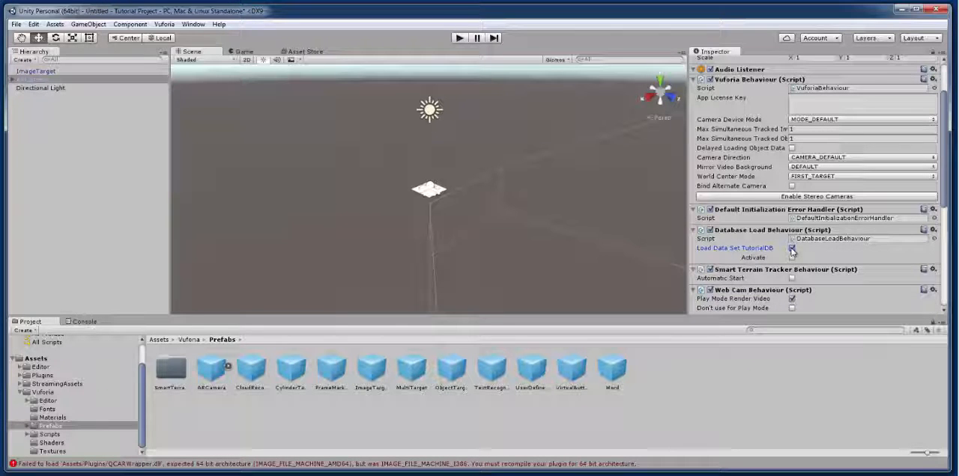
left_click(791, 258)
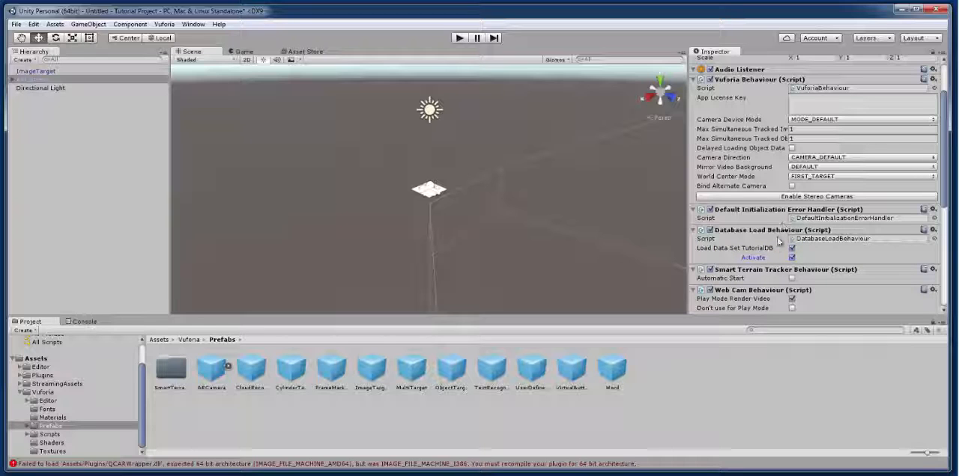
Step: Paste the Vuforia license key into the App License Key field of the ARCamera's Vuforia Behaviour
scroll(783, 248, "up", 3)
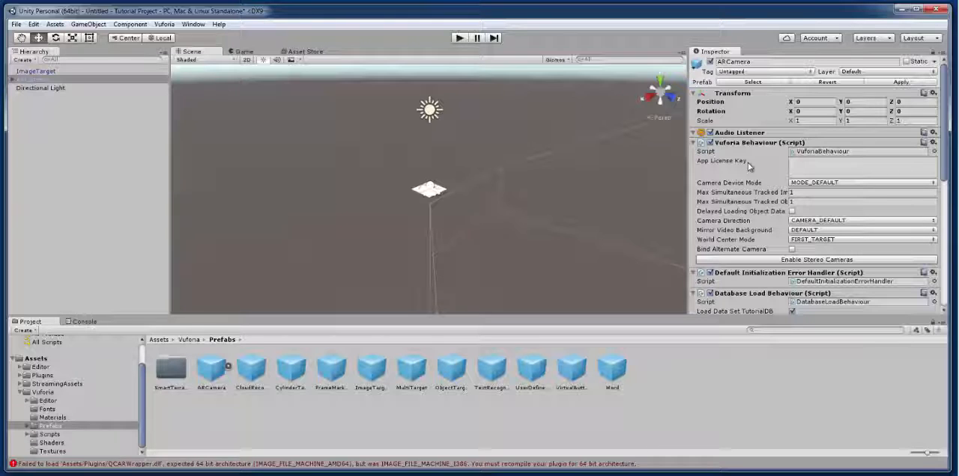
left_click(804, 164)
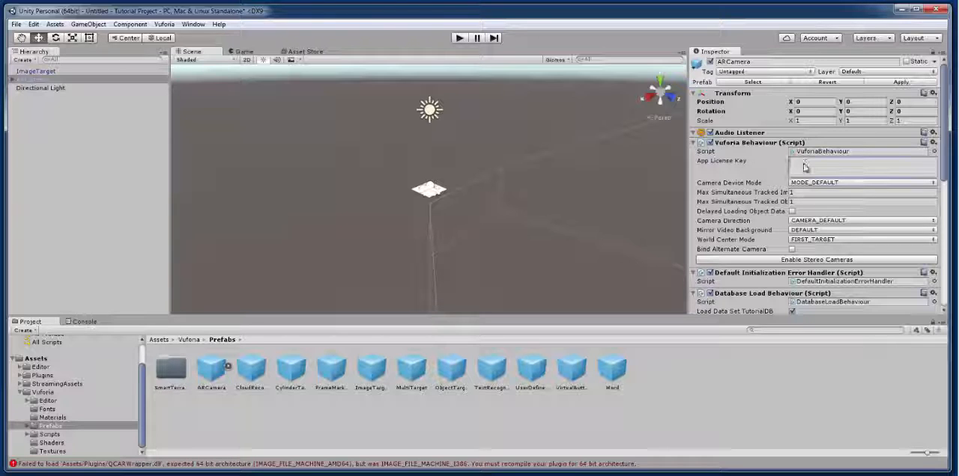
right_click(804, 165)
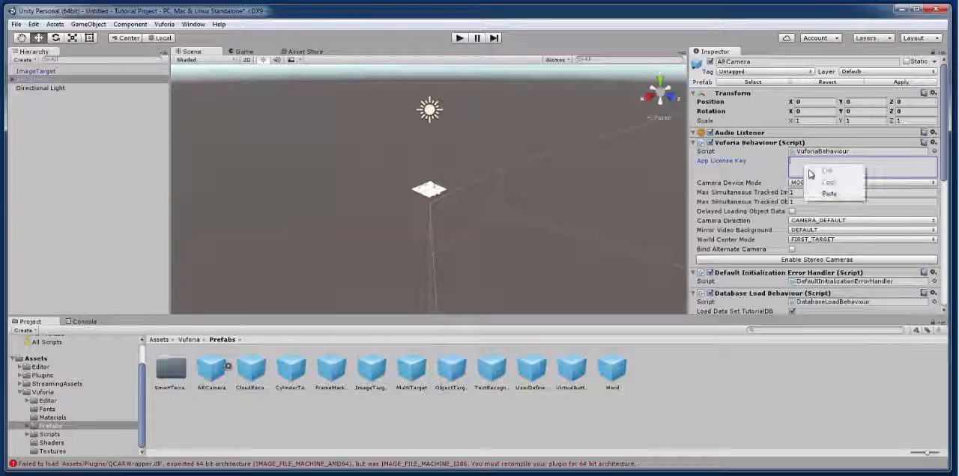
left_click(823, 194)
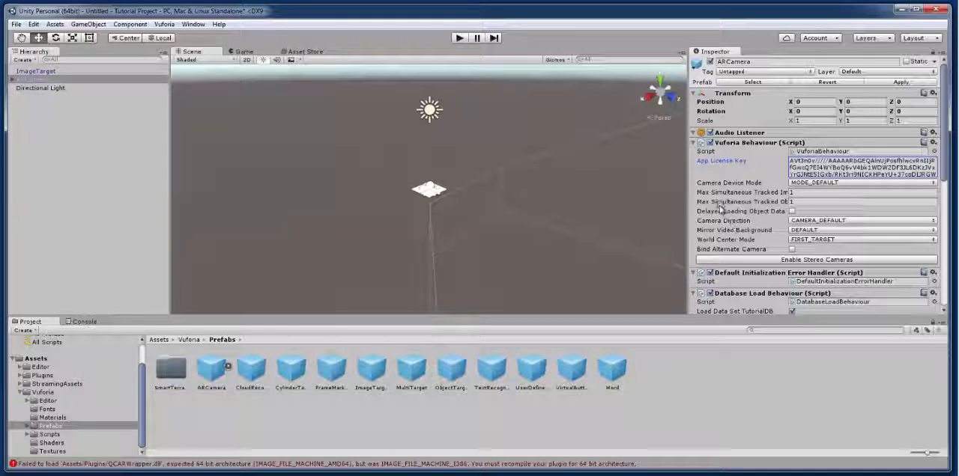
Step: Set the Data Set of the ImageTarget's Image Target Behaviour to TutorialDB
left_click(30, 74)
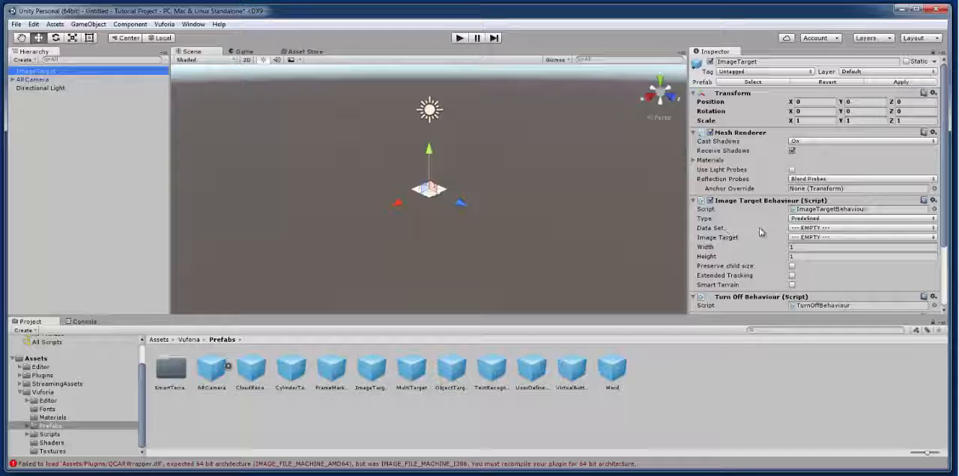
left_click(837, 230)
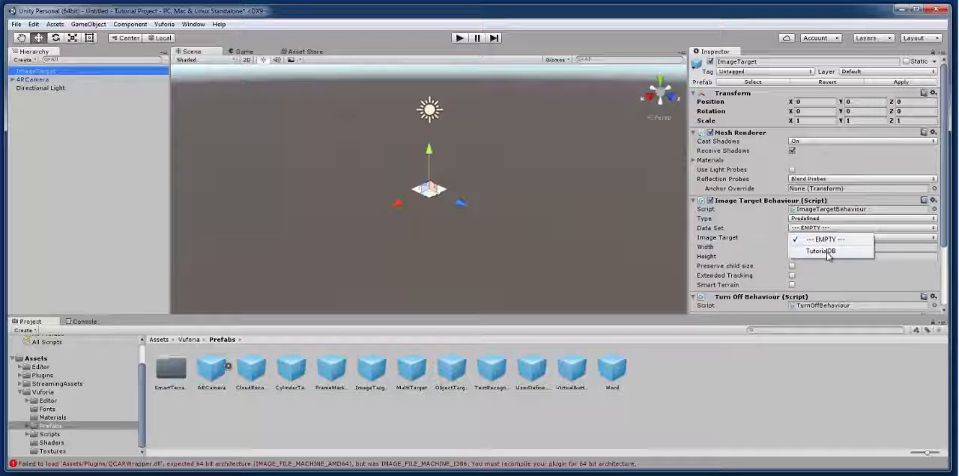
left_click(824, 251)
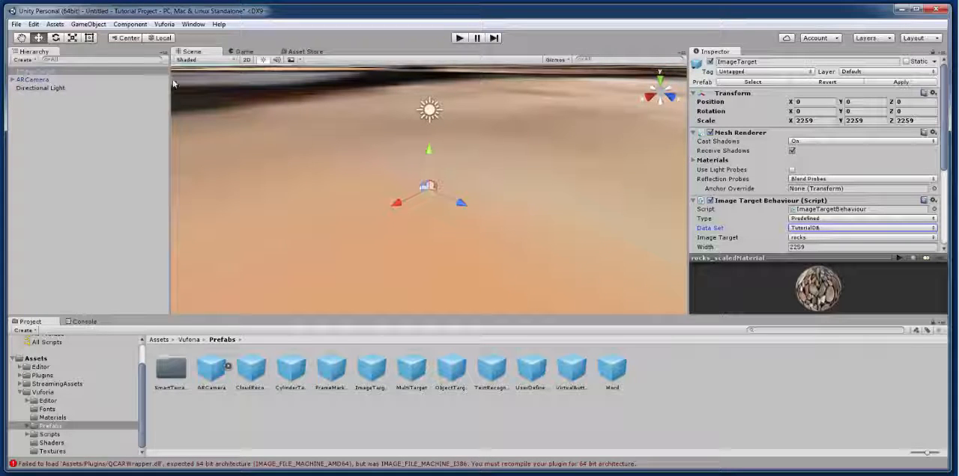
double_click(33, 72)
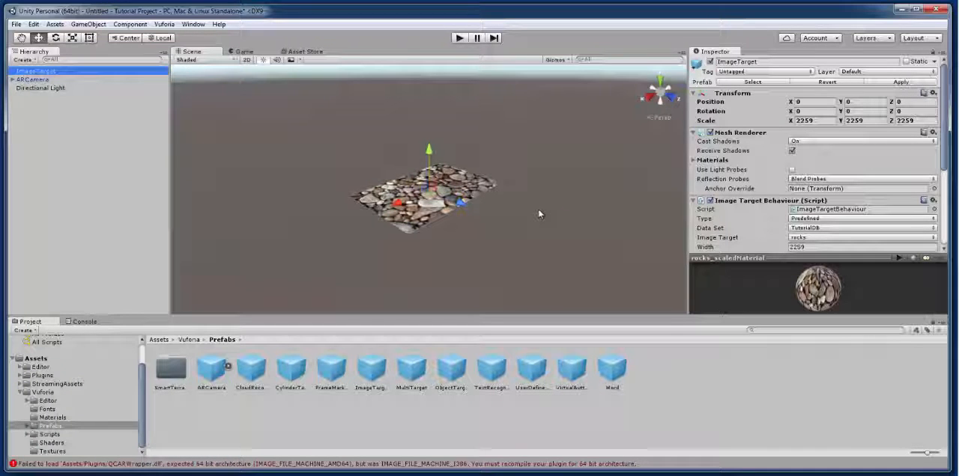
scroll(539, 213, "up", 5)
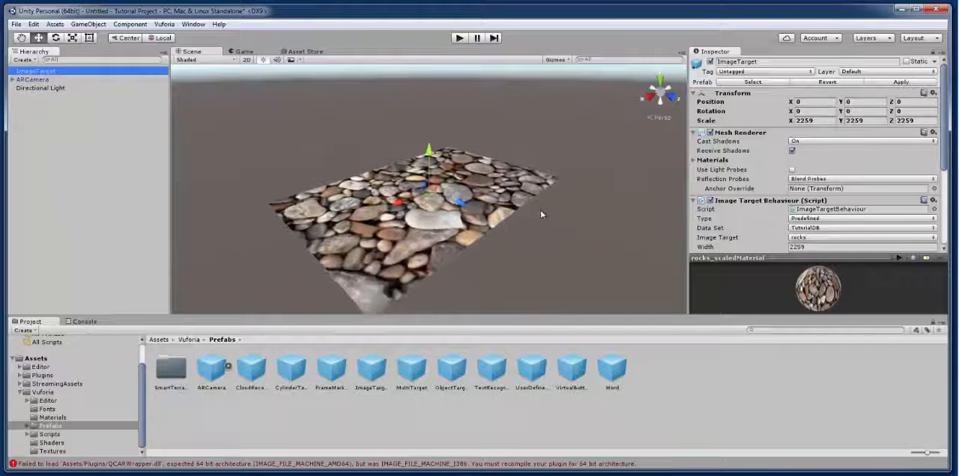
scroll(538, 214, "down", 2)
scroll(541, 215, "up", 4)
scroll(541, 216, "down", 5)
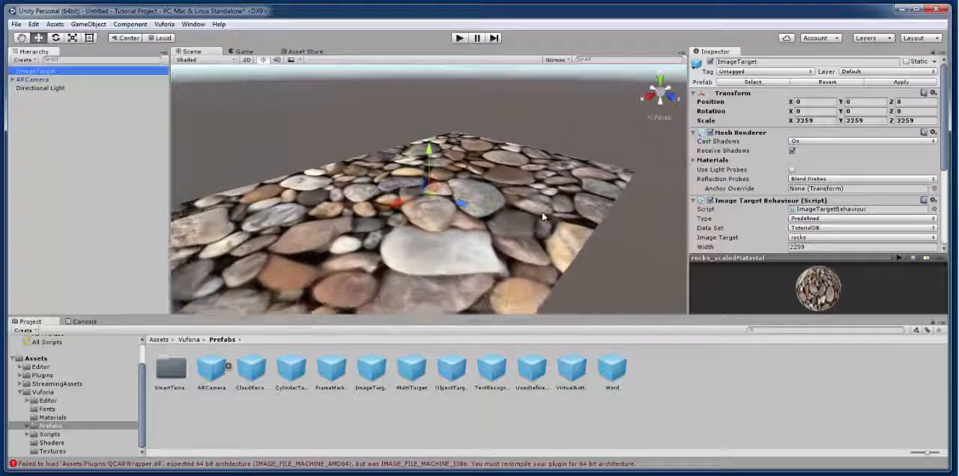
scroll(542, 217, "down", 1)
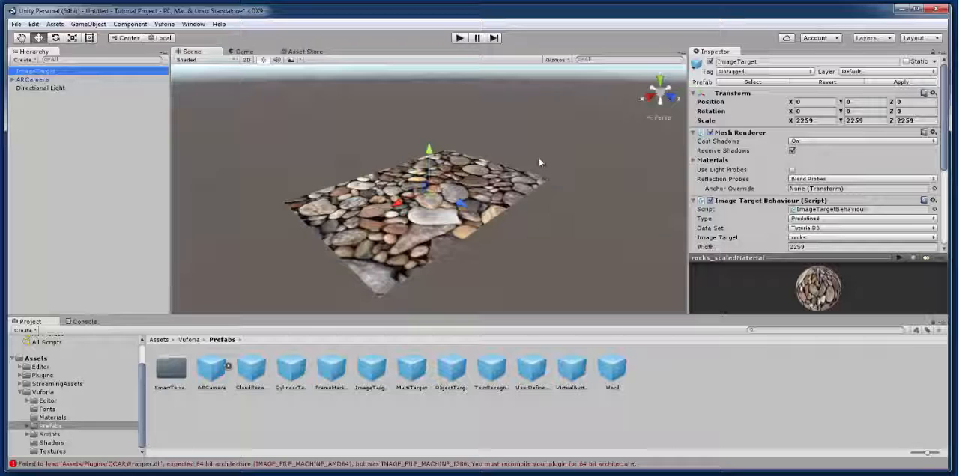
Step: Add a 3D sphere to the scene and set its scale to 500 on X, Y and Z
left_click(89, 25)
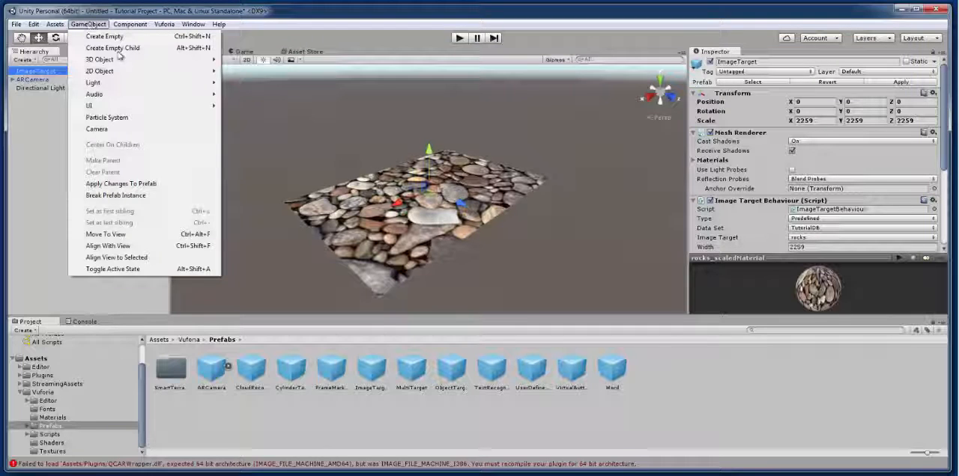
mouse_move(124, 61)
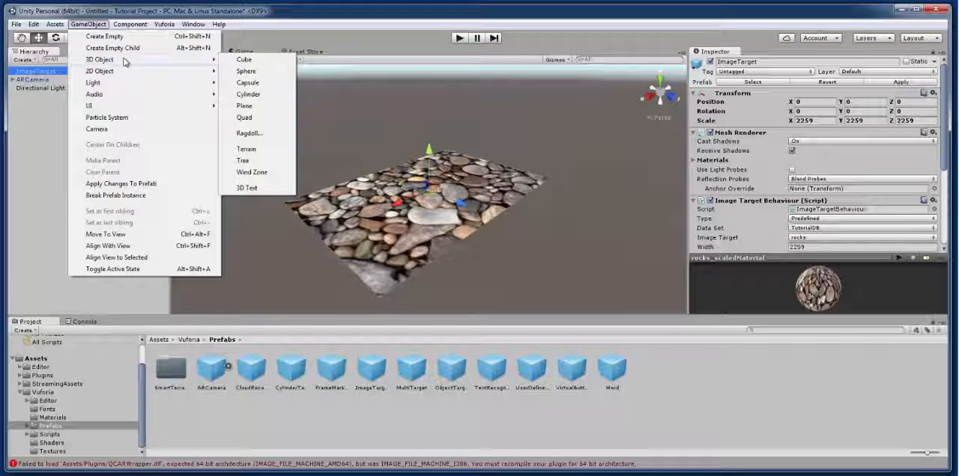
left_click(245, 73)
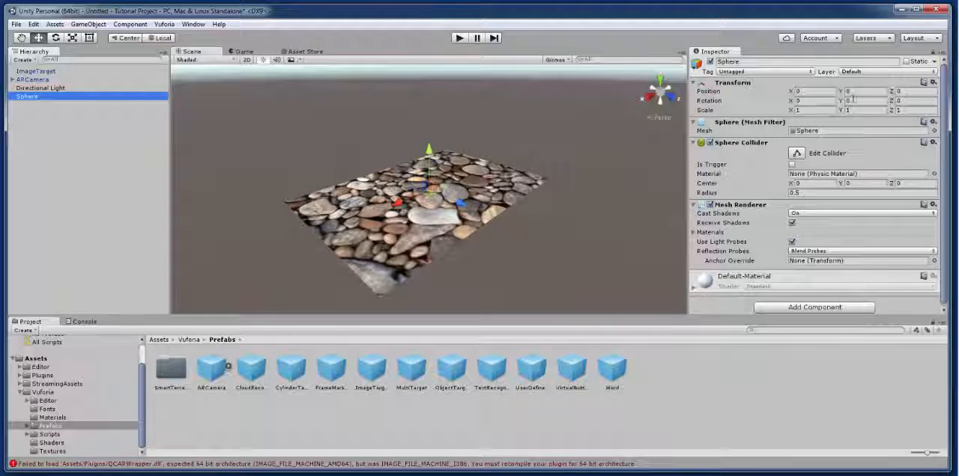
left_click(822, 111)
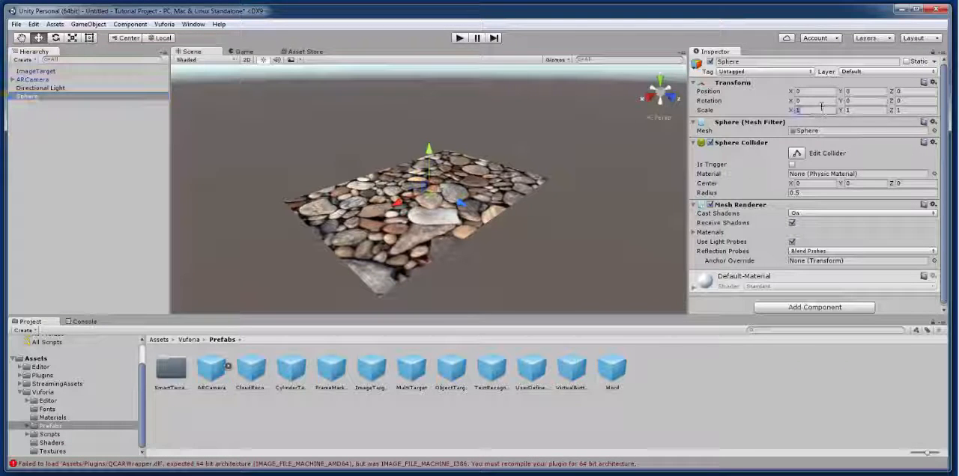
type("50")
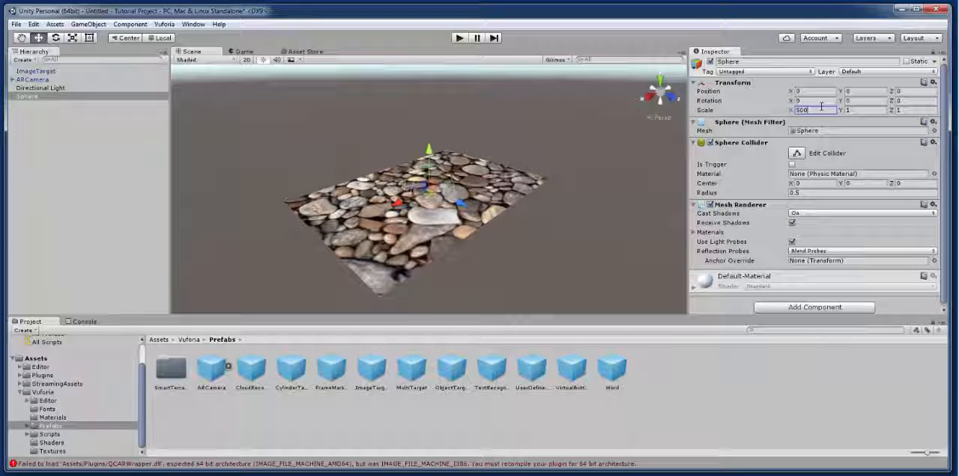
type("0")
key("Tab")
type("500")
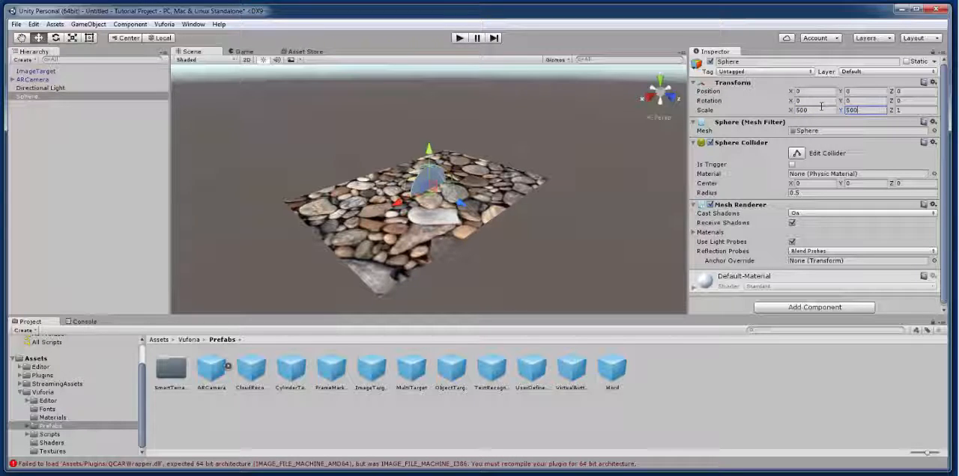
key("Tab")
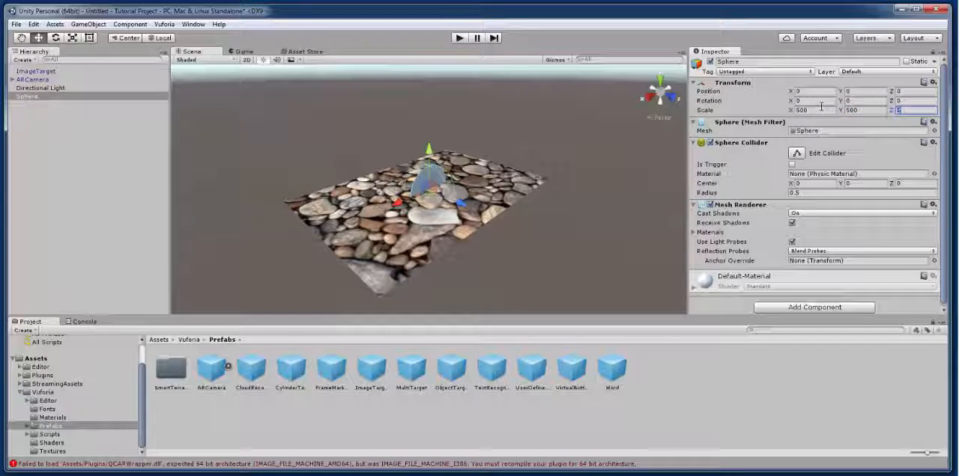
type("500")
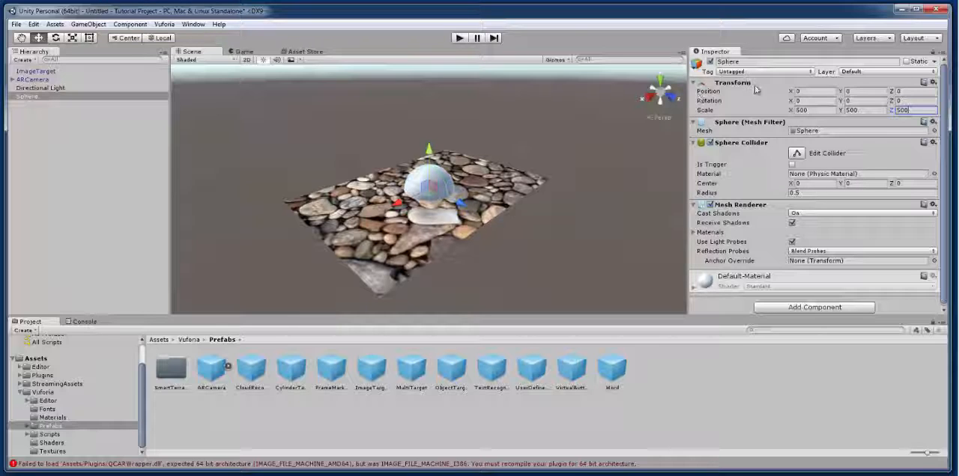
Step: Set the sphere's Y position to 250 and move it across the image target to about X 797, Z -111
left_click(861, 91)
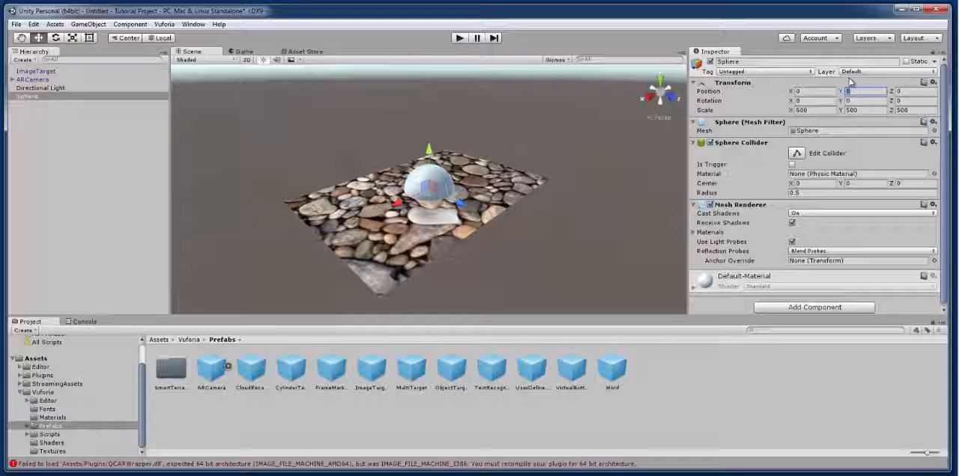
type("250")
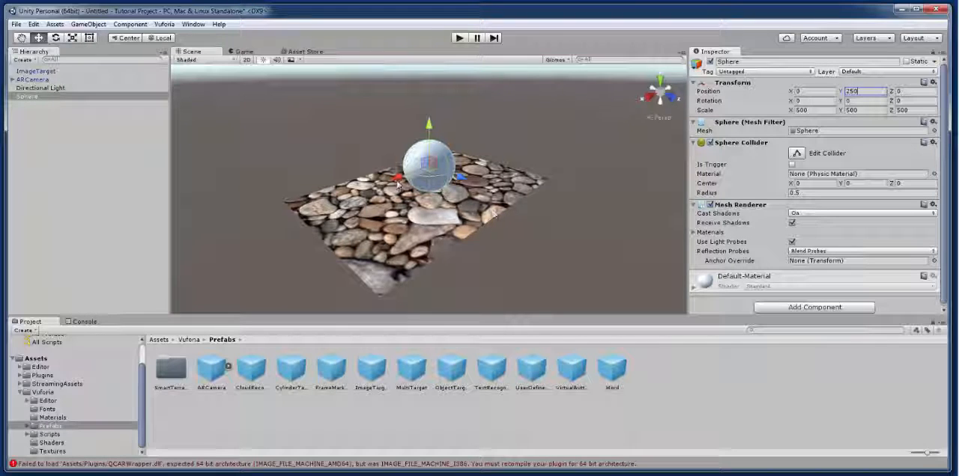
left_click_drag(397, 181, 372, 212)
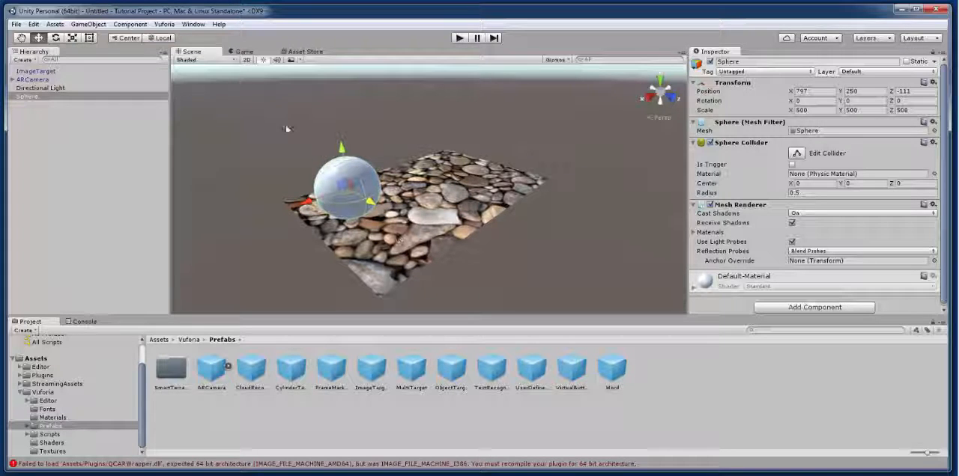
Step: Add a 3D cube to the scene and set its scale to 500 on X, Y and Z
left_click(87, 24)
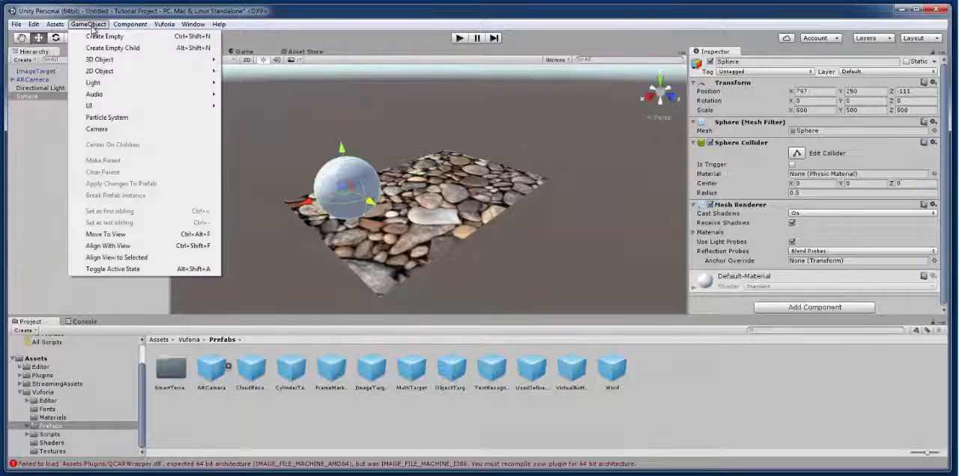
mouse_move(159, 60)
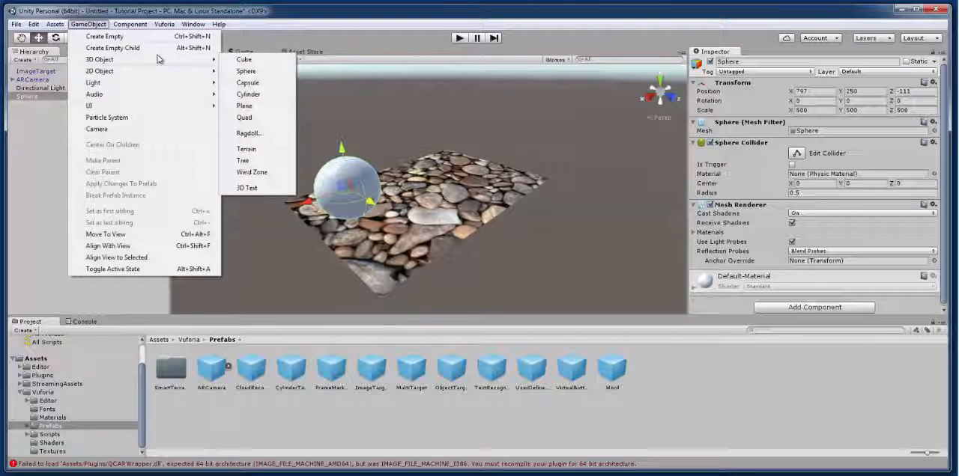
left_click(259, 59)
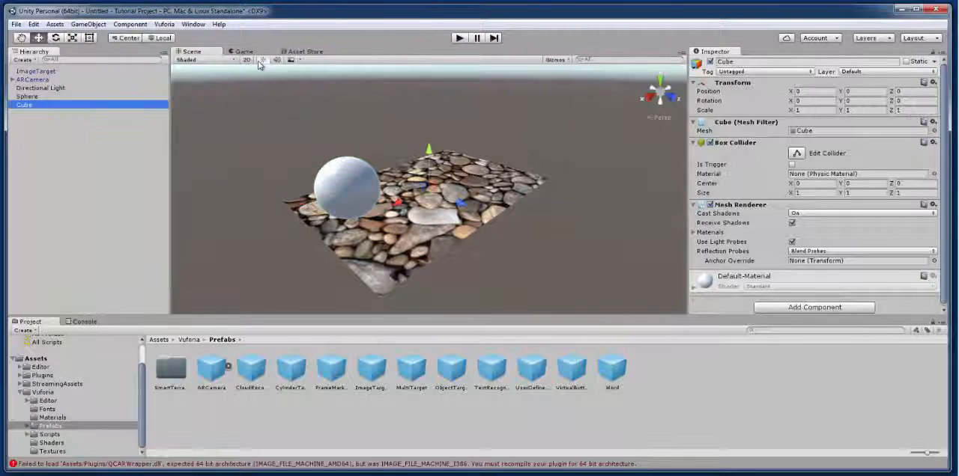
left_click(811, 110)
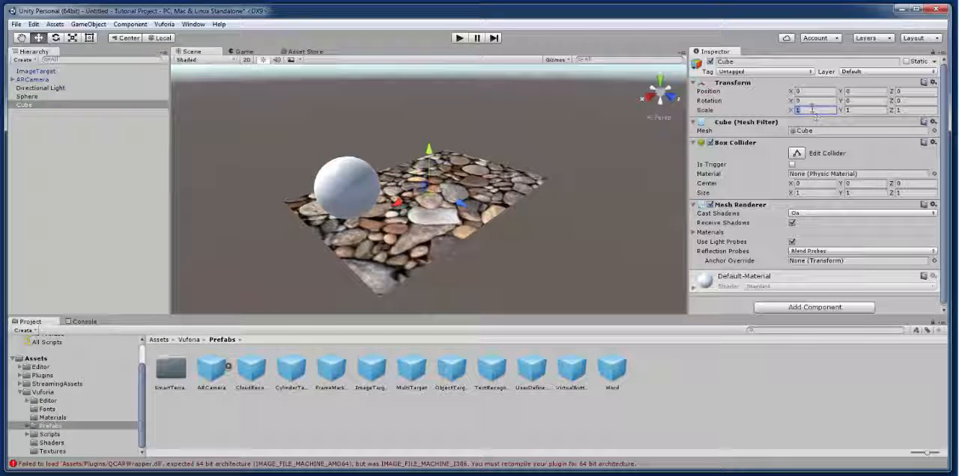
type("500")
key("Tab")
type("500")
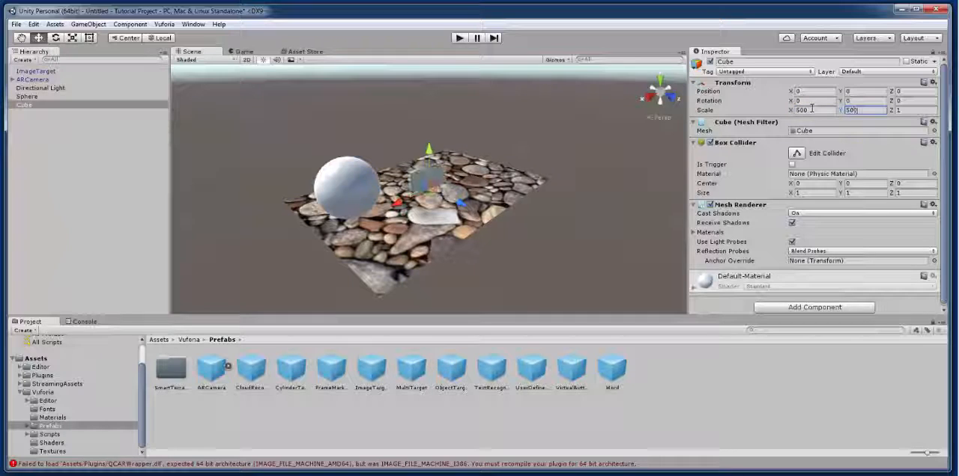
key("Tab")
type("500")
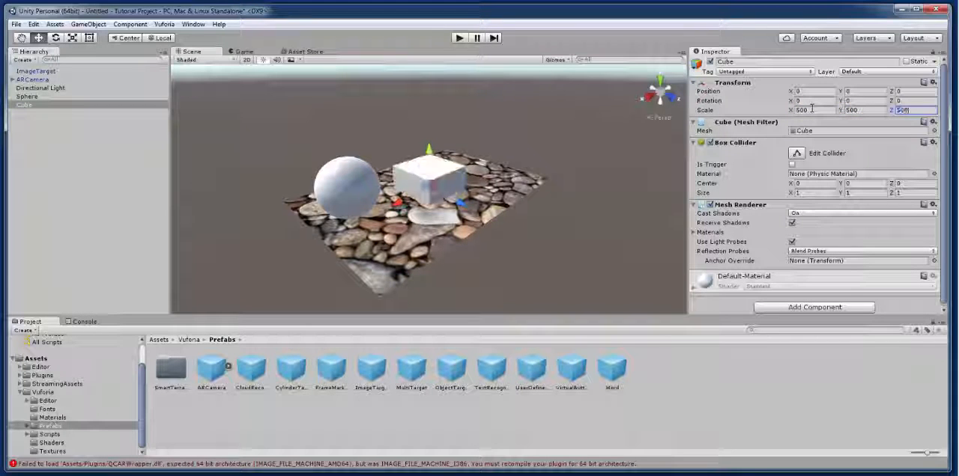
Step: Set the cube's Y position to 250 and move it along the X axis to about -454
left_click(873, 91)
type("250")
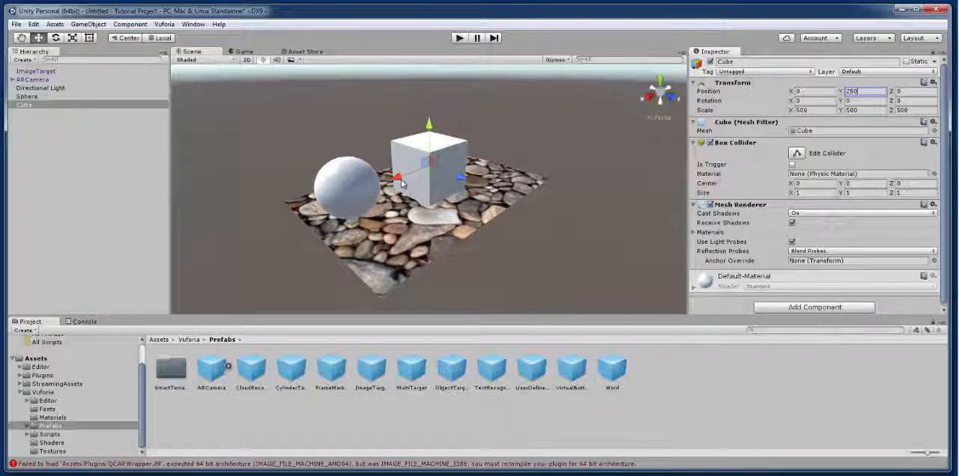
left_click_drag(396, 180, 431, 176)
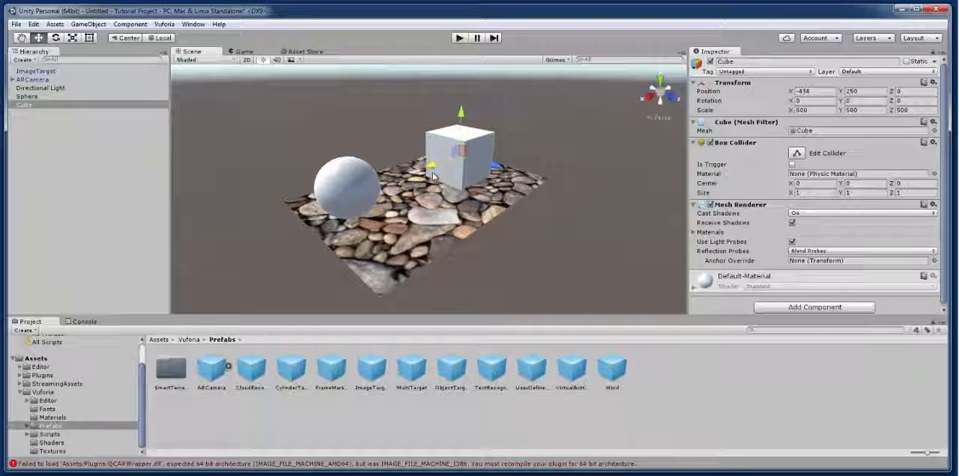
Step: Reposition the sphere on the image target to about X 711, Z 119
left_click(358, 194)
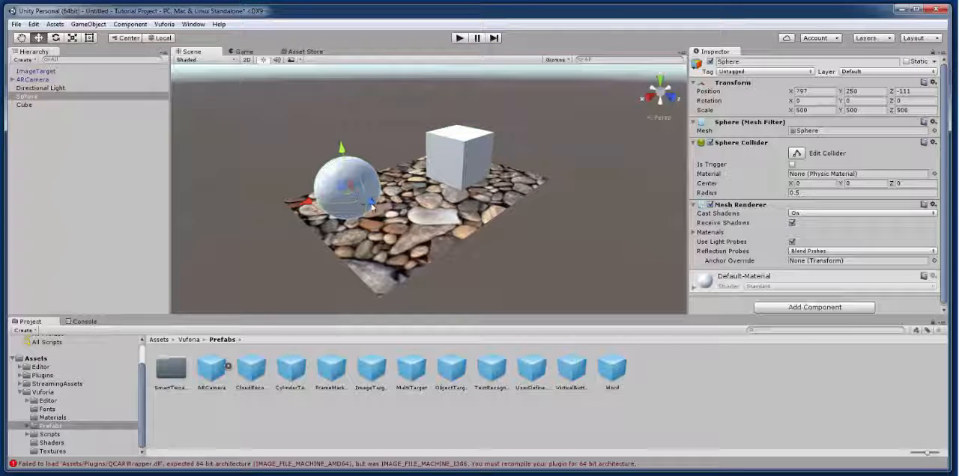
left_click_drag(372, 204, 387, 213)
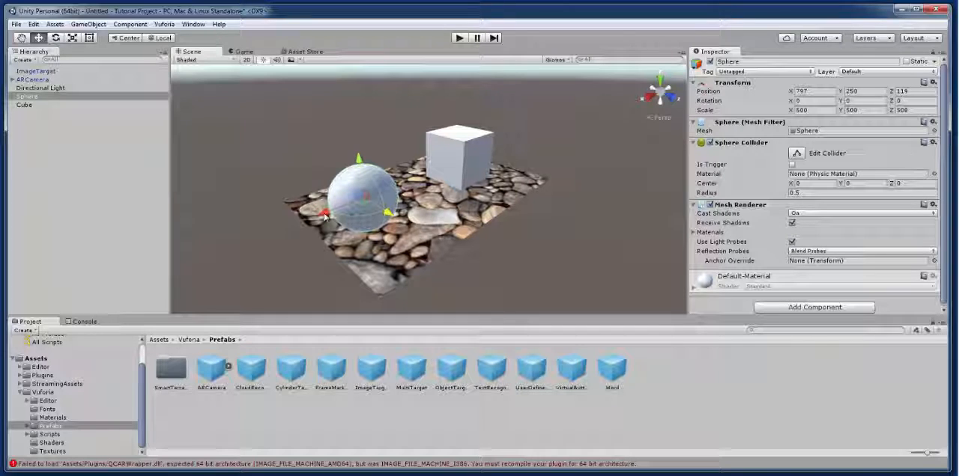
left_click_drag(322, 216, 341, 216)
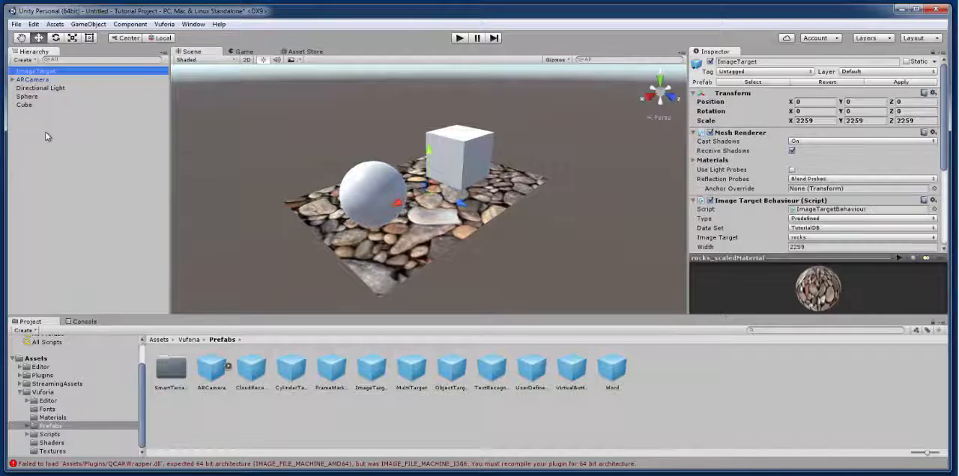
Step: Make the Sphere a child of the ImageTarget in the scene hierarchy
left_click(30, 98)
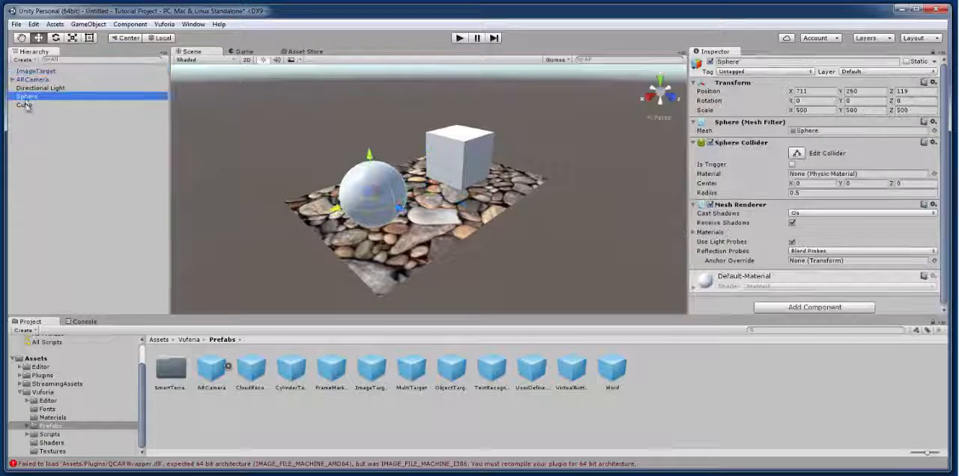
left_click_drag(30, 100, 41, 74)
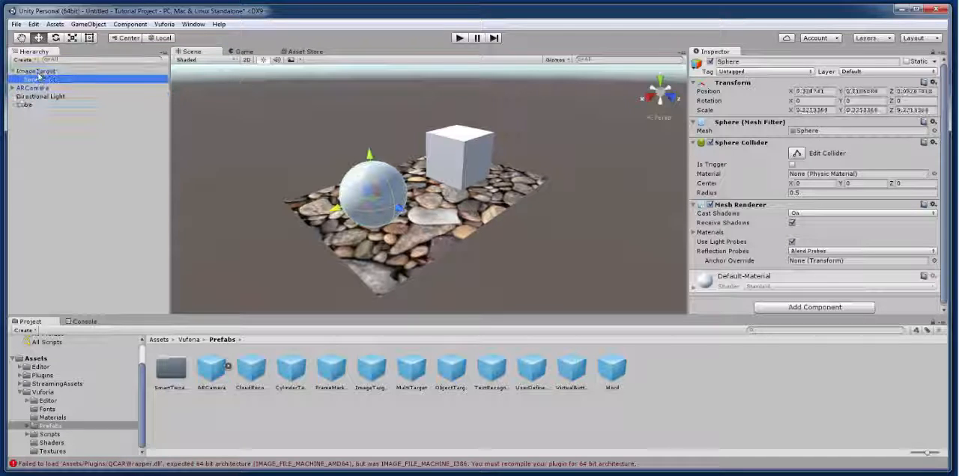
Step: Make the Cube a child of the ImageTarget in the scene hierarchy
left_click(24, 105)
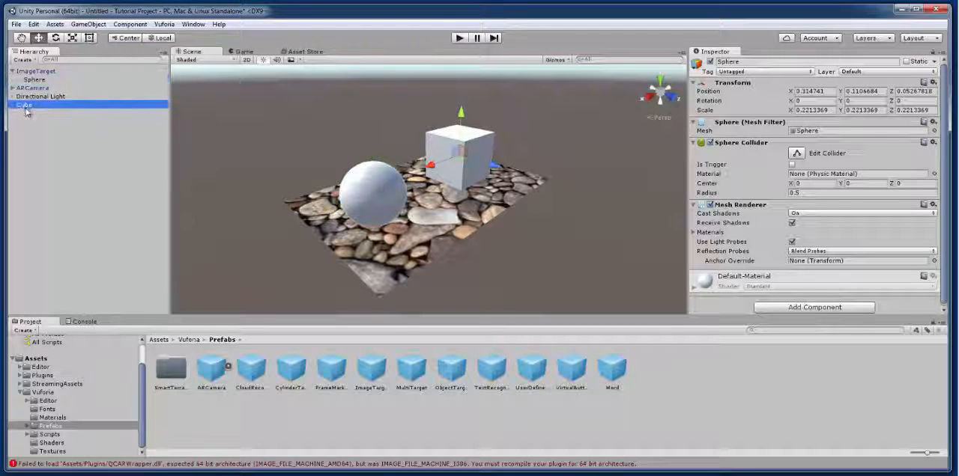
left_click_drag(34, 84, 38, 72)
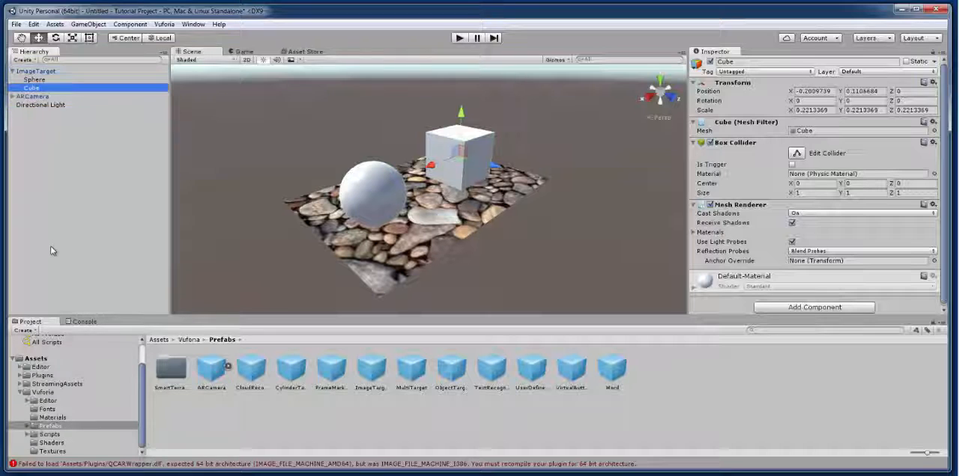
Step: Save the scene as Tutorial in the project's Assets folder
left_click(16, 24)
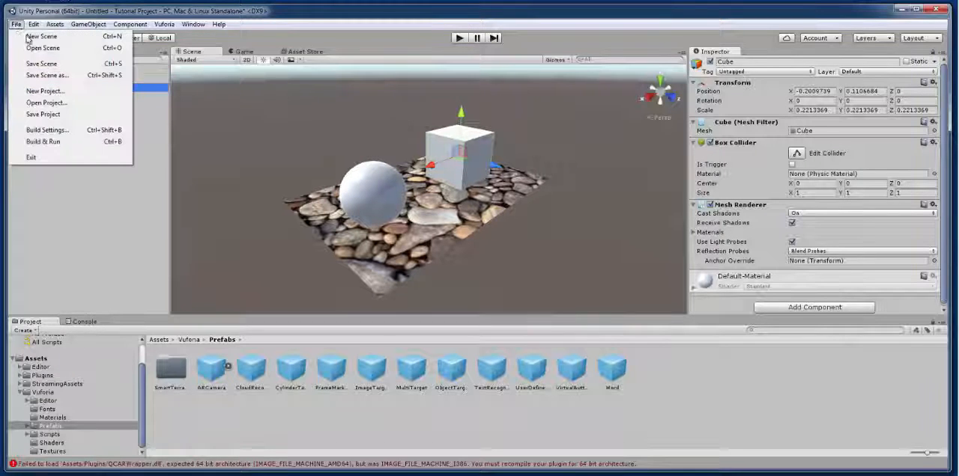
left_click(49, 64)
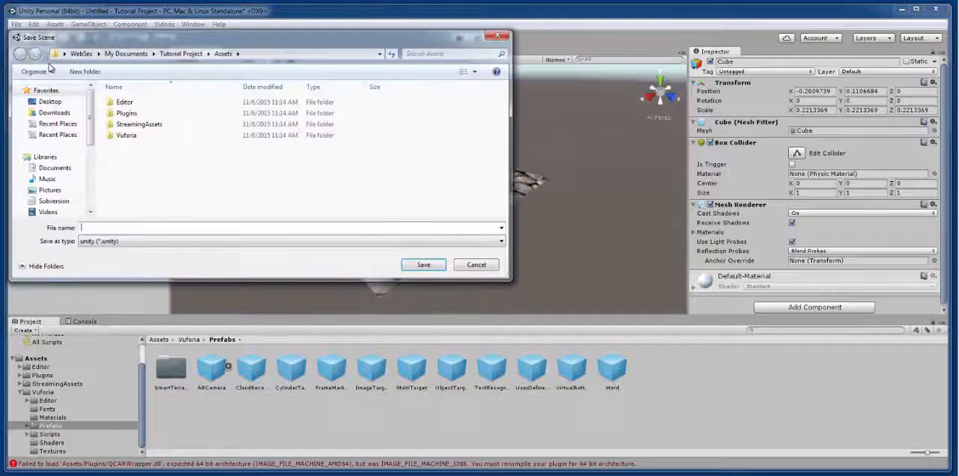
type("T")
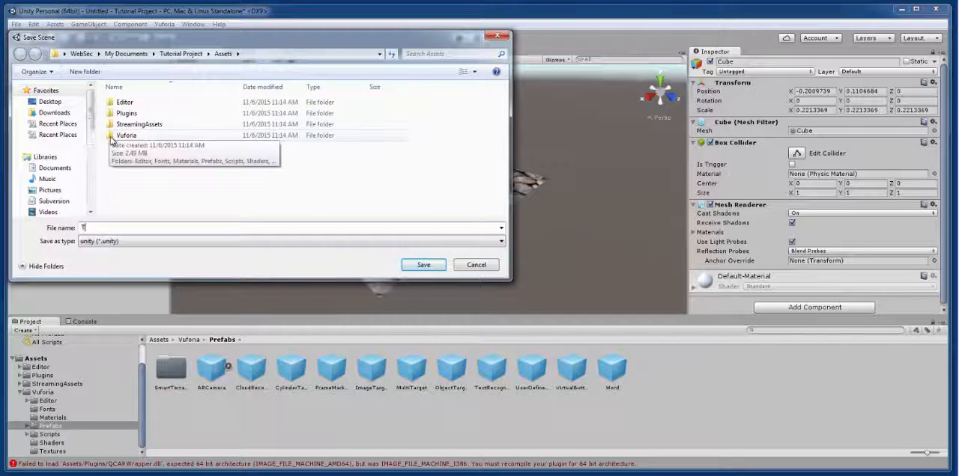
type("utorial")
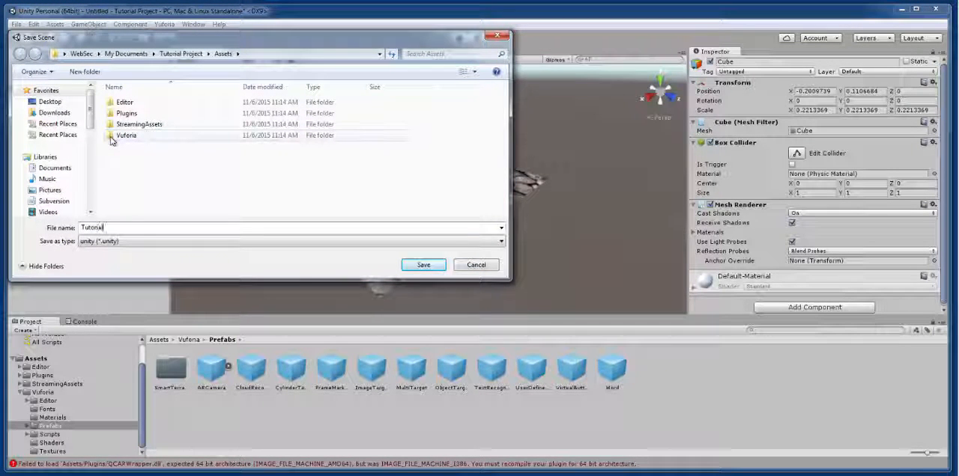
key("Return")
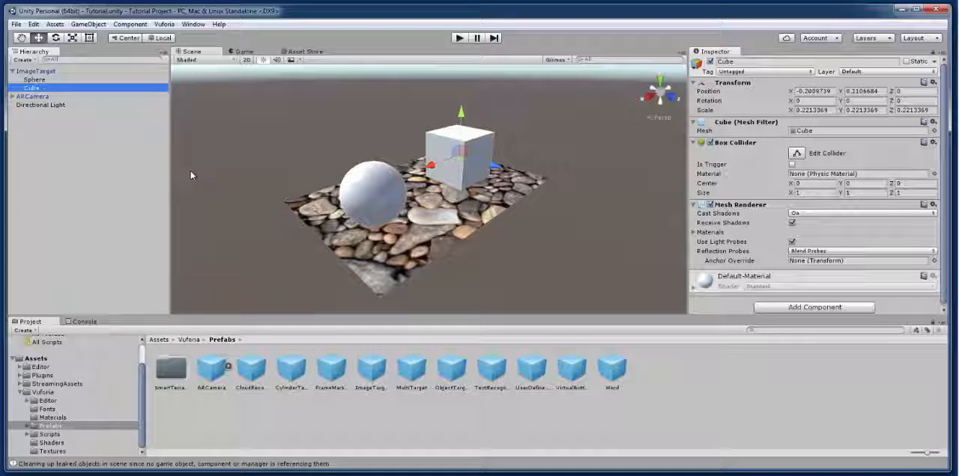
Step: Add the current scene to the build settings and choose Android as the platform
left_click(17, 25)
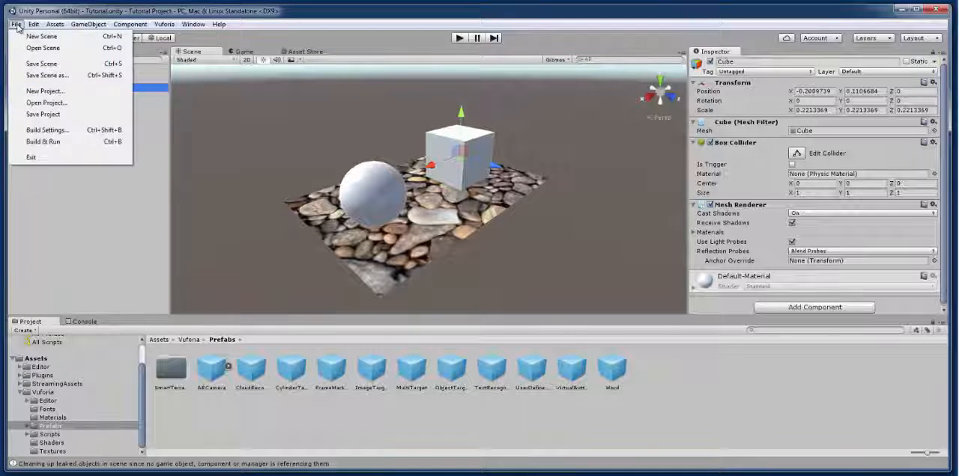
left_click(47, 130)
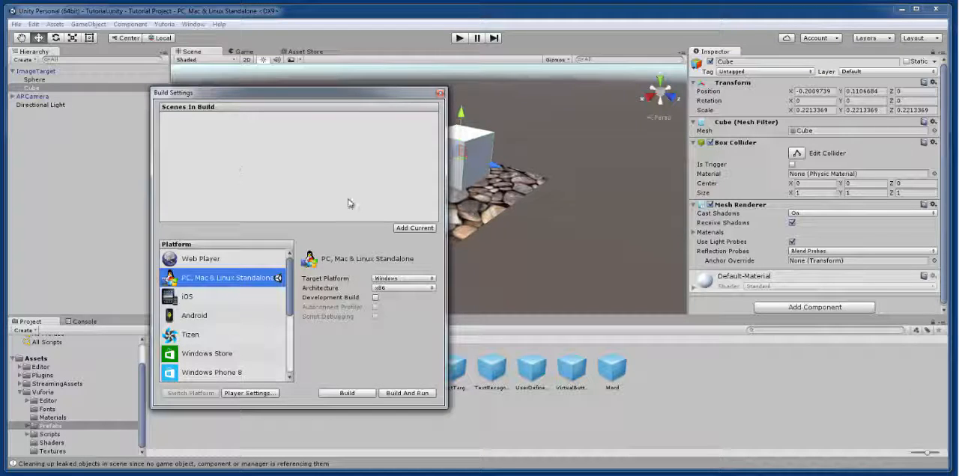
left_click(414, 228)
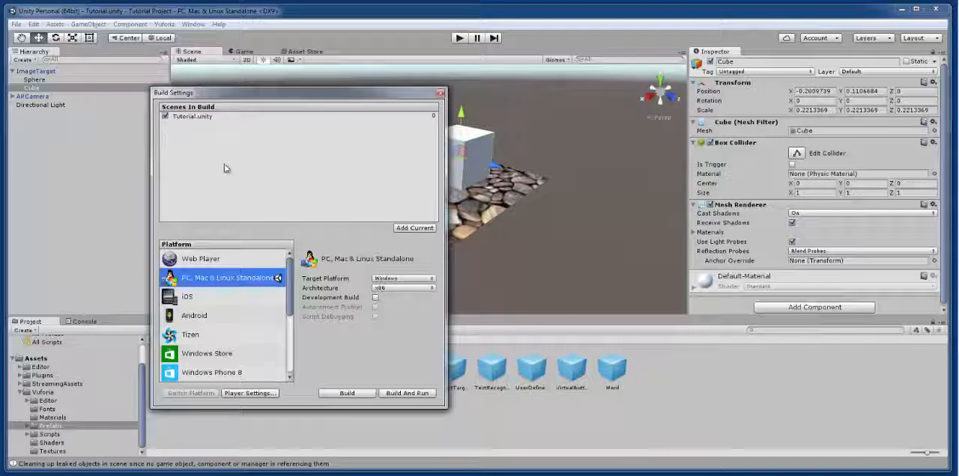
left_click(188, 319)
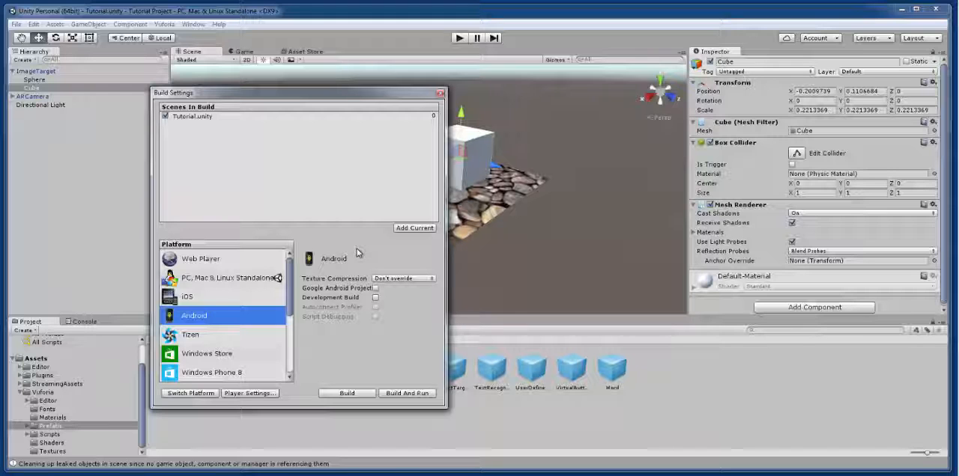
Step: Open the Android player settings and review the options in the Icon section
left_click(270, 395)
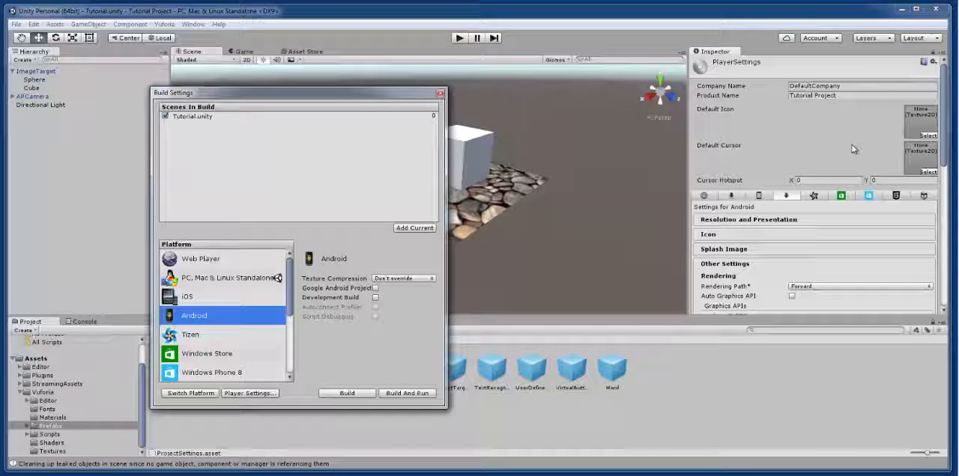
left_click(726, 236)
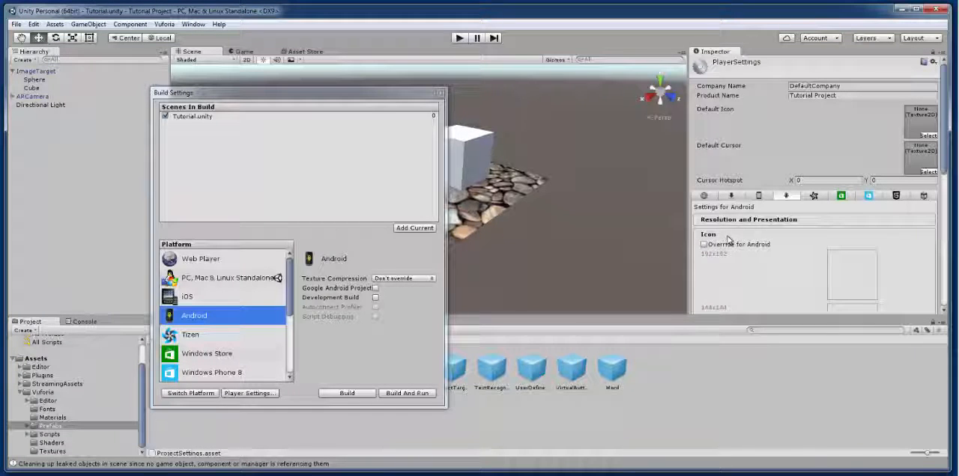
scroll(726, 238, "down", 5)
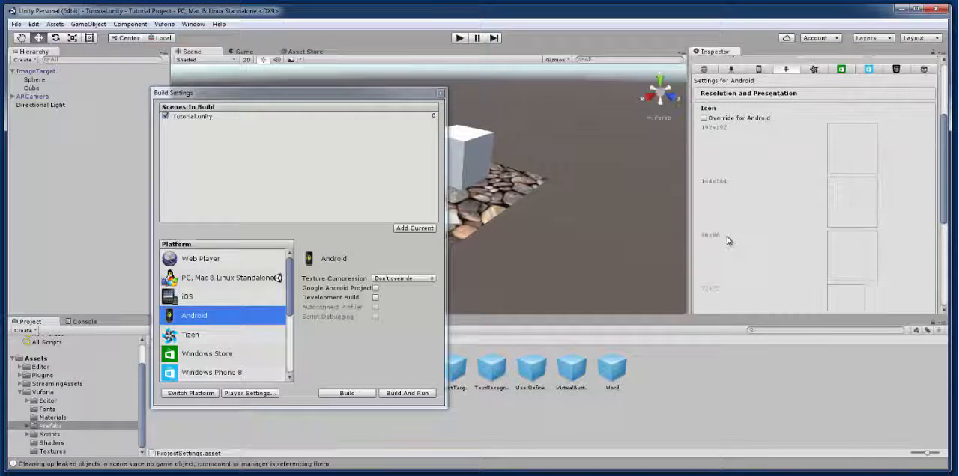
scroll(727, 238, "down", 5)
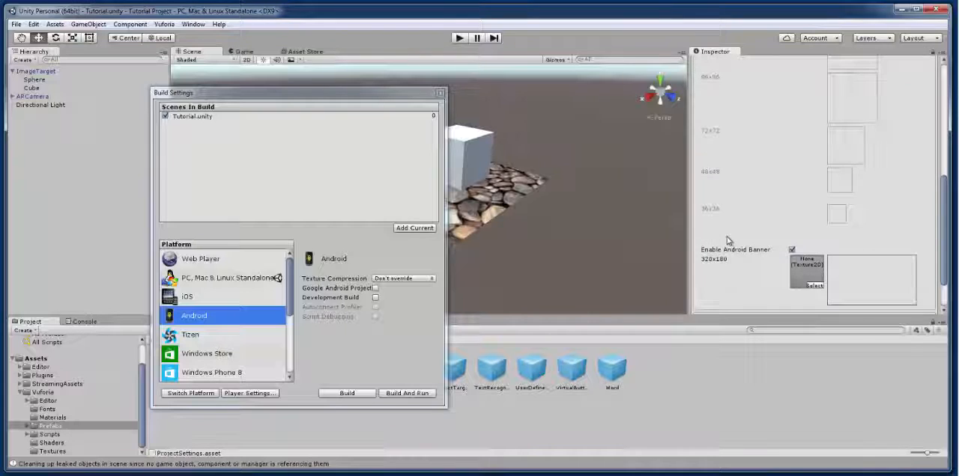
scroll(726, 240, "down", 2)
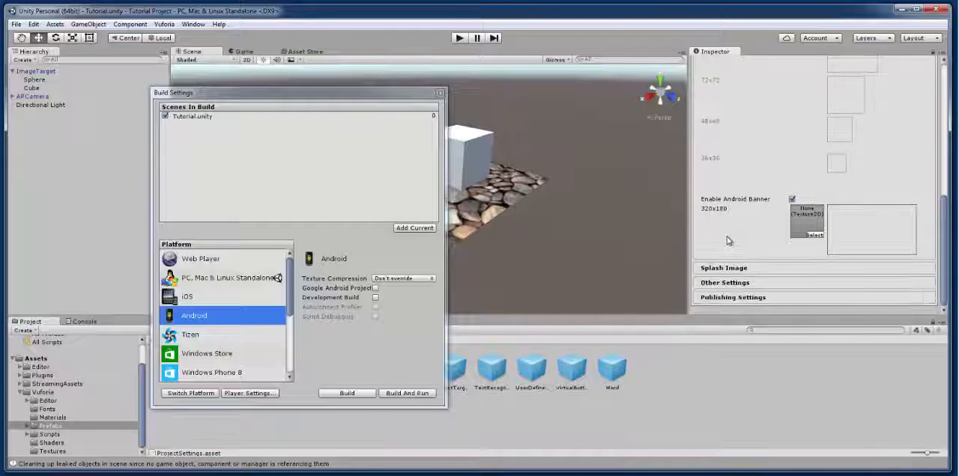
Step: Set the bundle identifier to com.websec.tutorial in the Other Settings section of the Android player settings
left_click(724, 283)
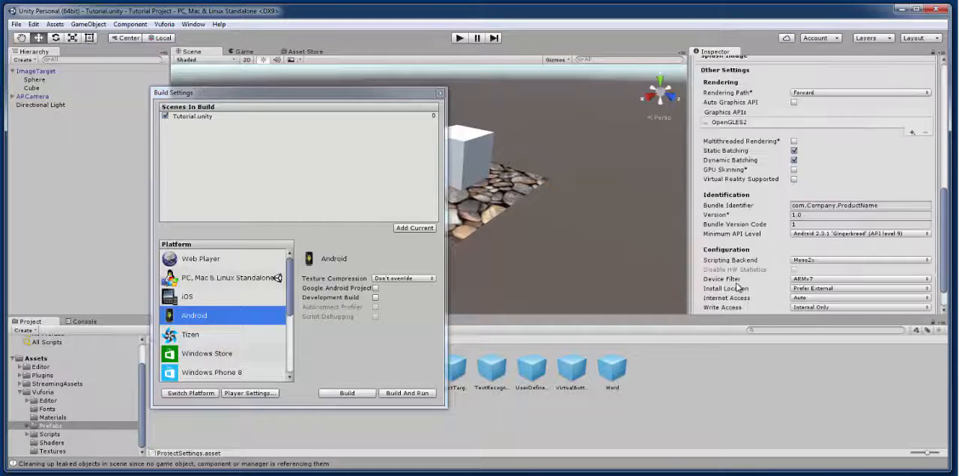
scroll(824, 187, "down", 3)
scroll(856, 155, "up", 3)
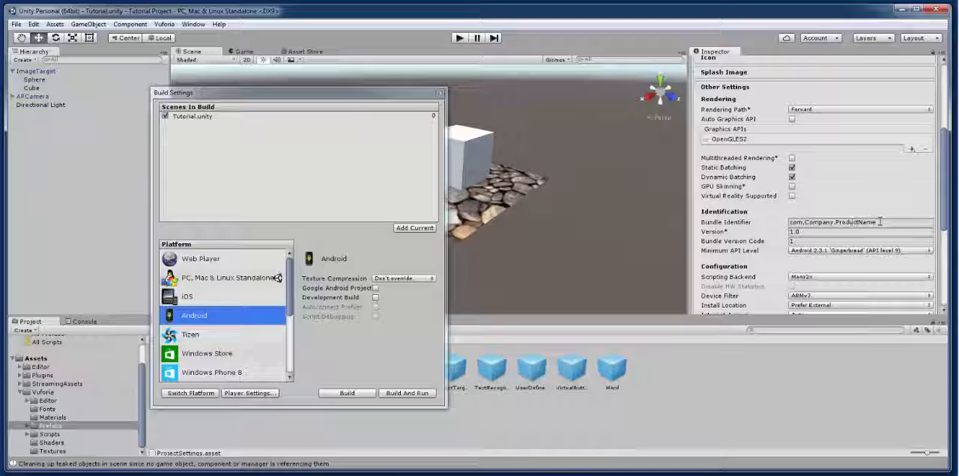
left_click(805, 223)
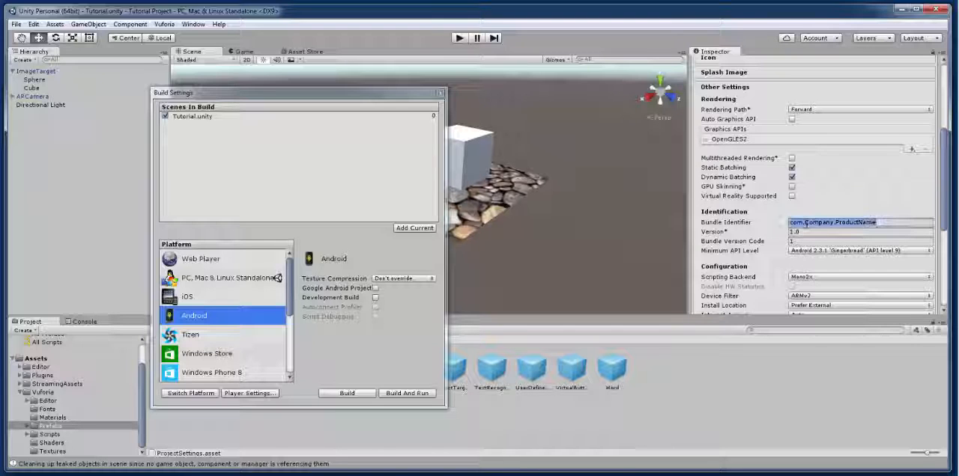
left_click(900, 222)
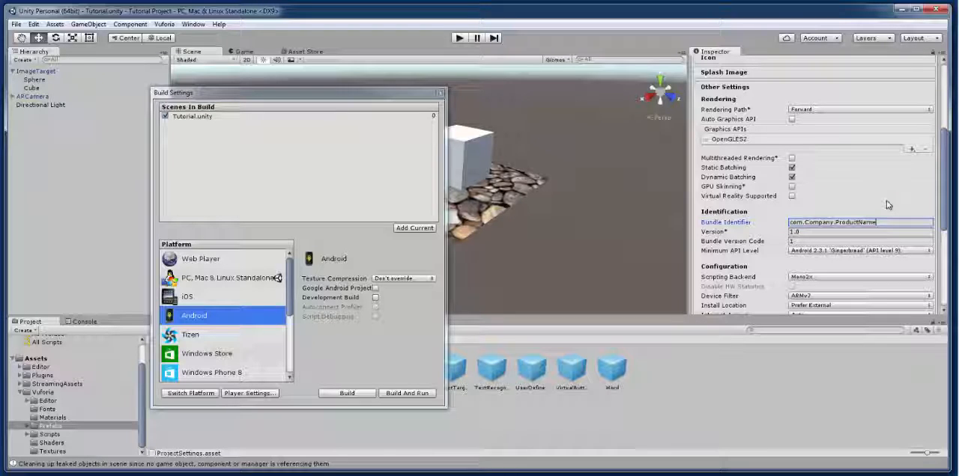
key("BackSpace")
key("BackSpace")
key("BackSpace")
key("BackSpace")
key("BackSpace")
key("BackSpace")
key("BackSpace")
key("BackSpace")
key("BackSpace")
key("BackSpace")
key("BackSpace")
key("BackSpace")
key("BackSpace")
key("BackSpace")
key("BackSpace")
key("BackSpace")
key("BackSpace")
key("BackSpace")
key("BackSpace")
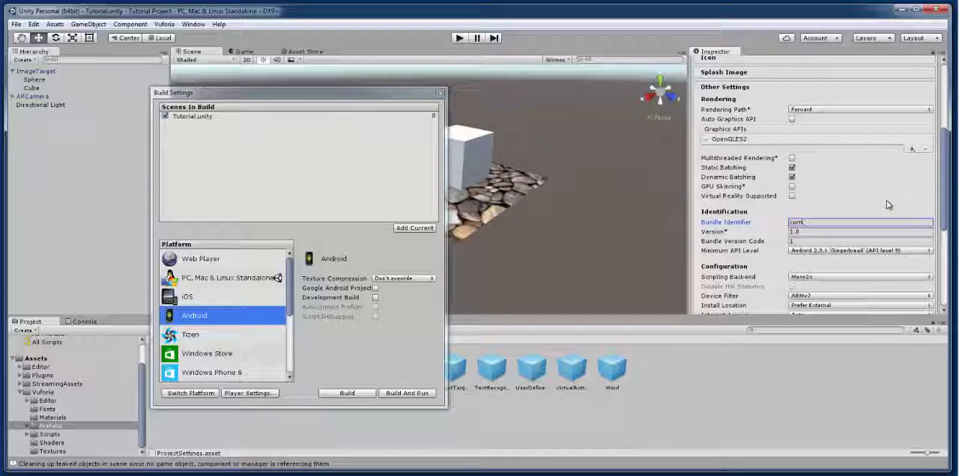
type("websel")
type("c.f")
type("utorial")
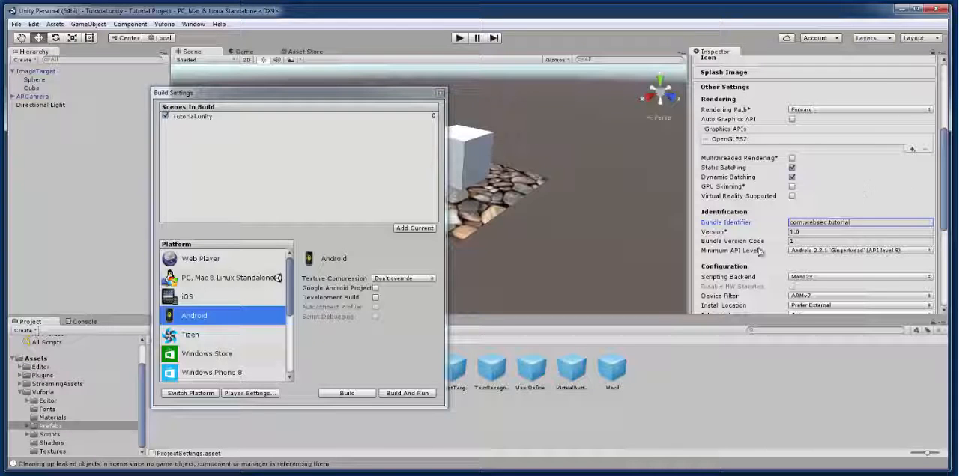
Step: Set the minimum API level to Android 4.4 'Kit Kat' (API level 19) and review the remaining configuration options
left_click(874, 254)
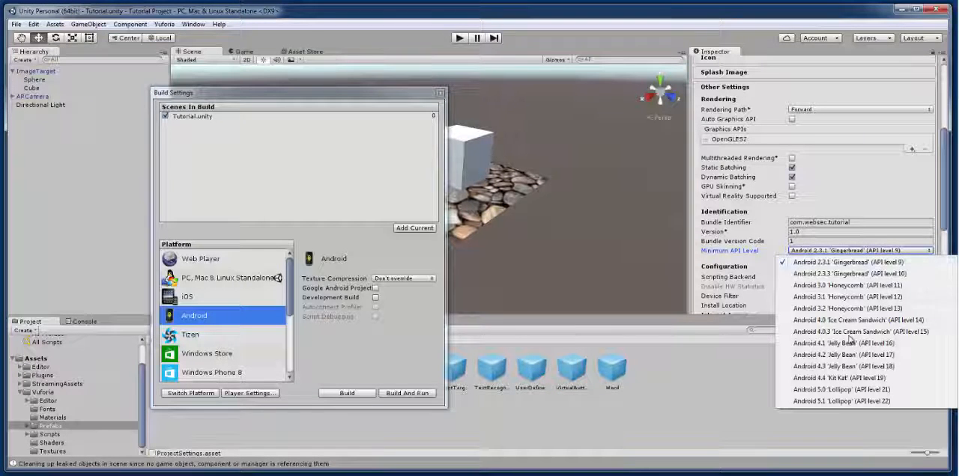
left_click(852, 379)
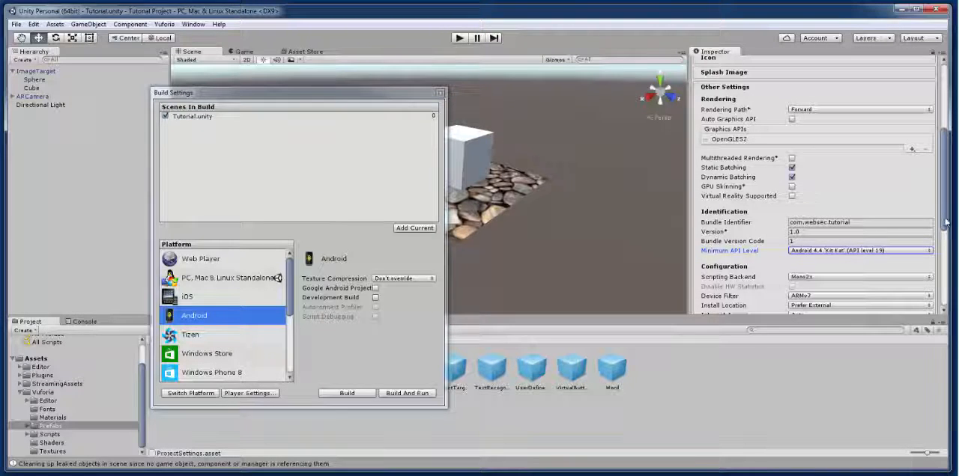
left_click_drag(945, 215, 953, 251)
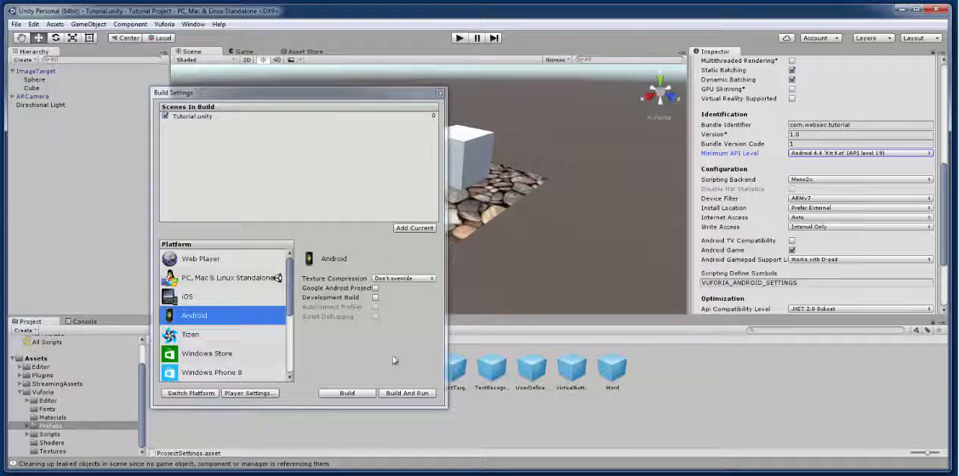
Step: Build the Android app and save it as Tutorial.apk in the Tutorial Project folder
left_click(347, 393)
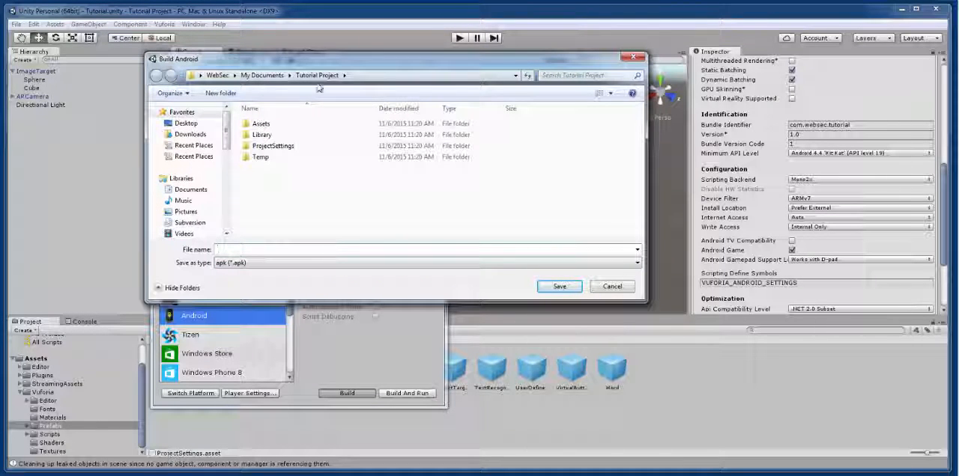
left_click(282, 253)
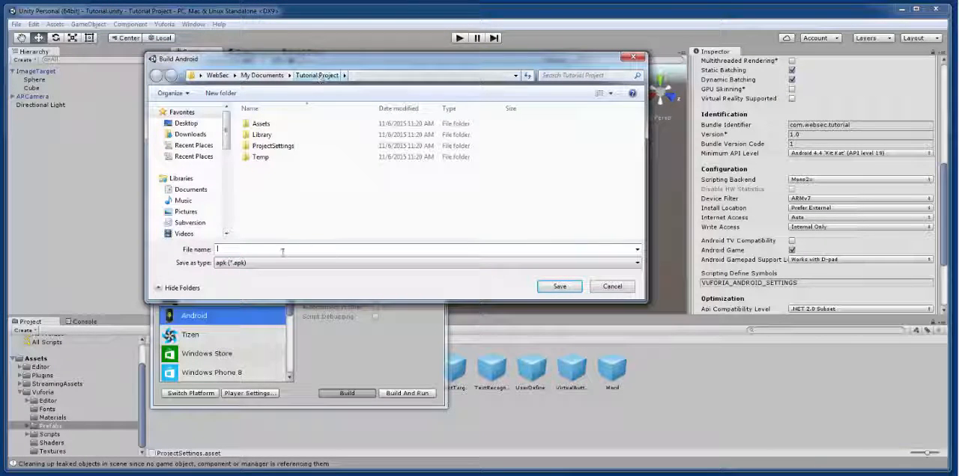
type("Tutorial")
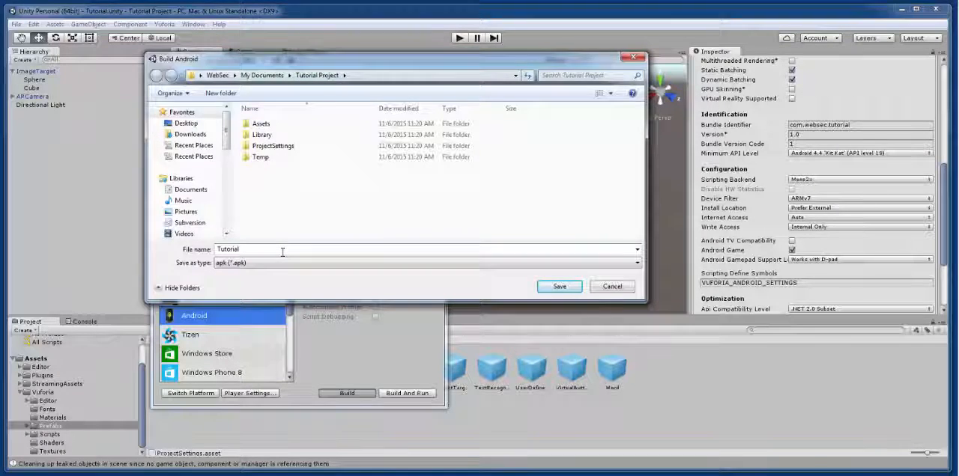
key("Return")
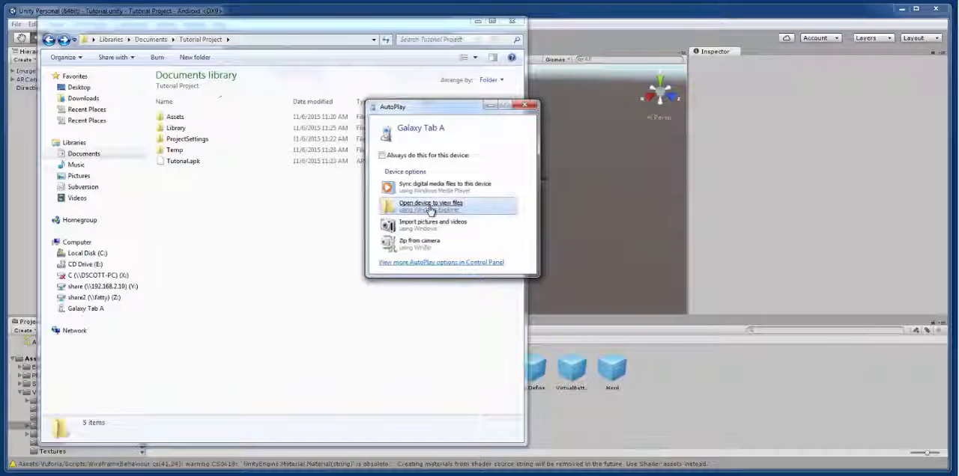
Step: Switch to Windows Explorer and open the Galaxy Tab A's Download folder beside the Tutorial Project folder window
left_click(431, 208)
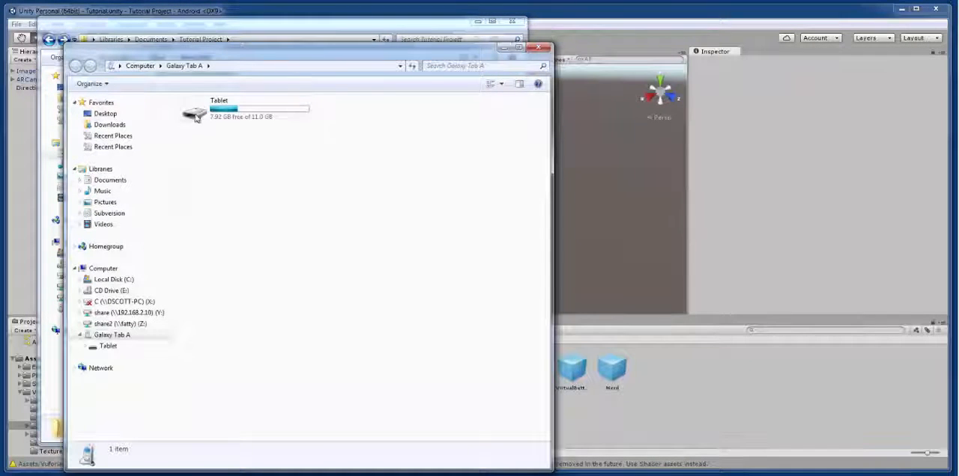
left_click_drag(225, 57, 592, 36)
double_click(590, 83)
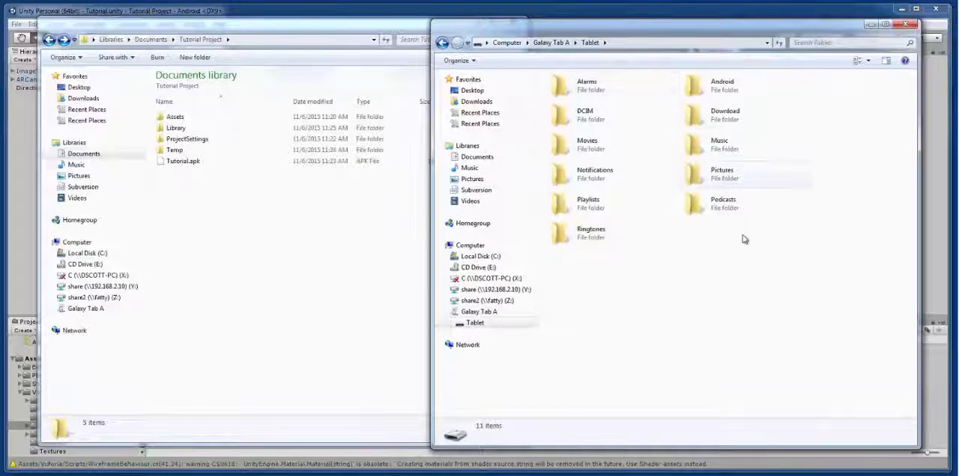
left_click(718, 116)
double_click(718, 117)
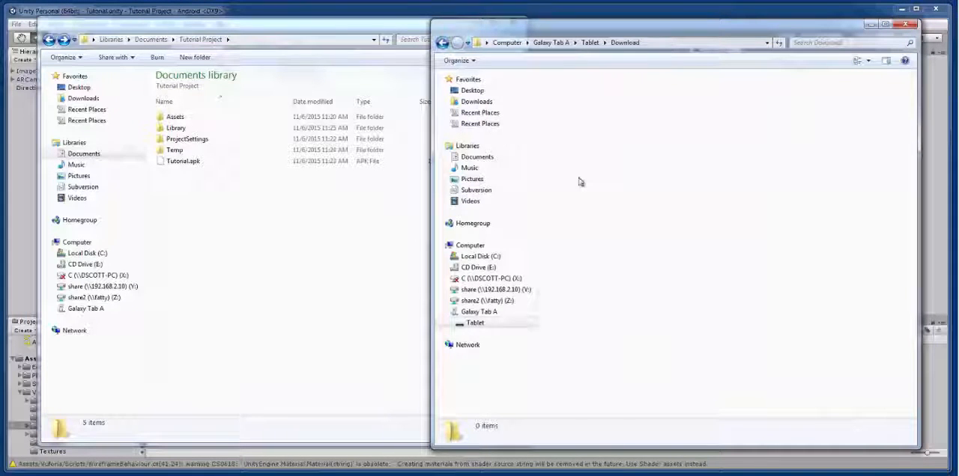
Step: Copy Tutorial.apk from the Tutorial Project folder into the tablet's Download folder
left_click(174, 161)
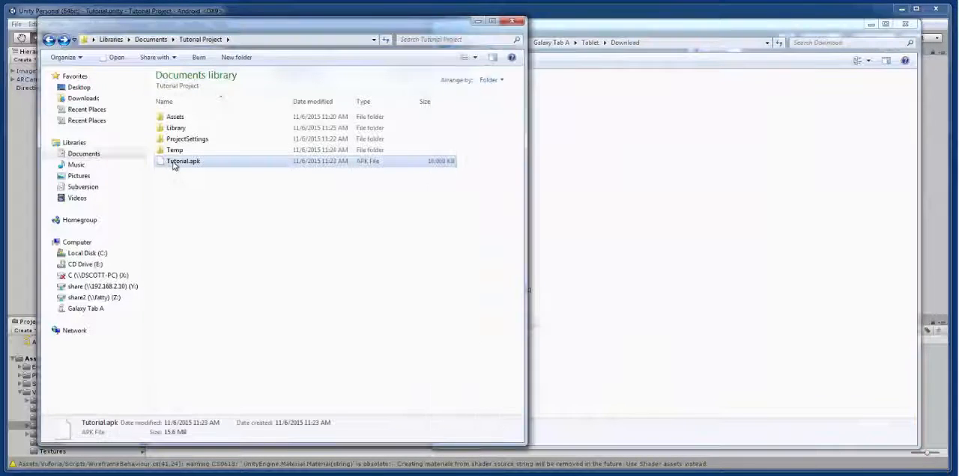
right_click_drag(615, 211, 655, 203)
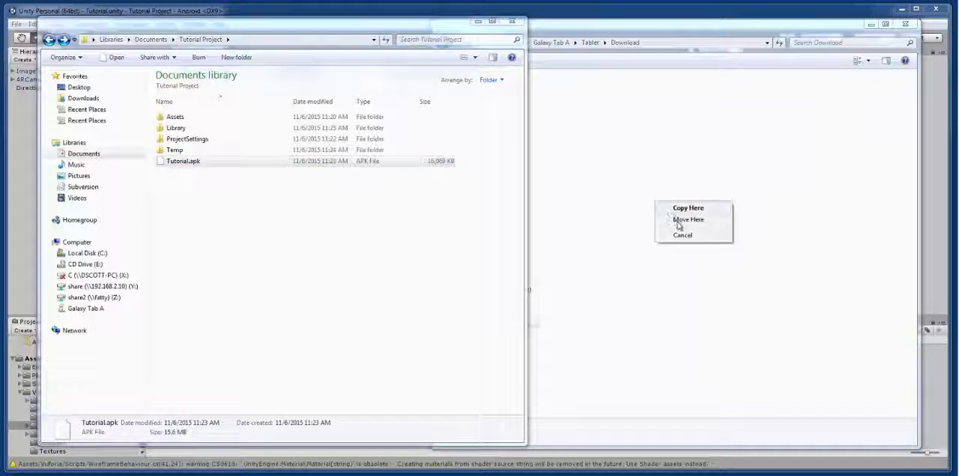
left_click(678, 209)
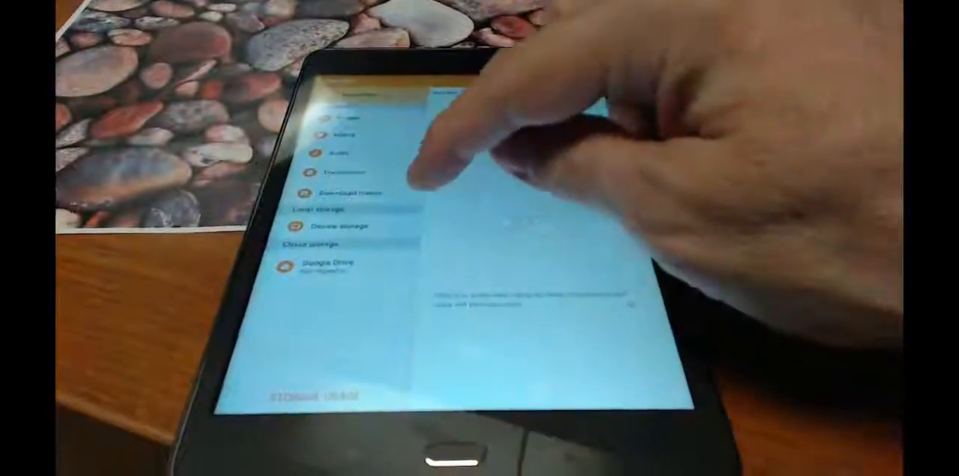
left_click(339, 225)
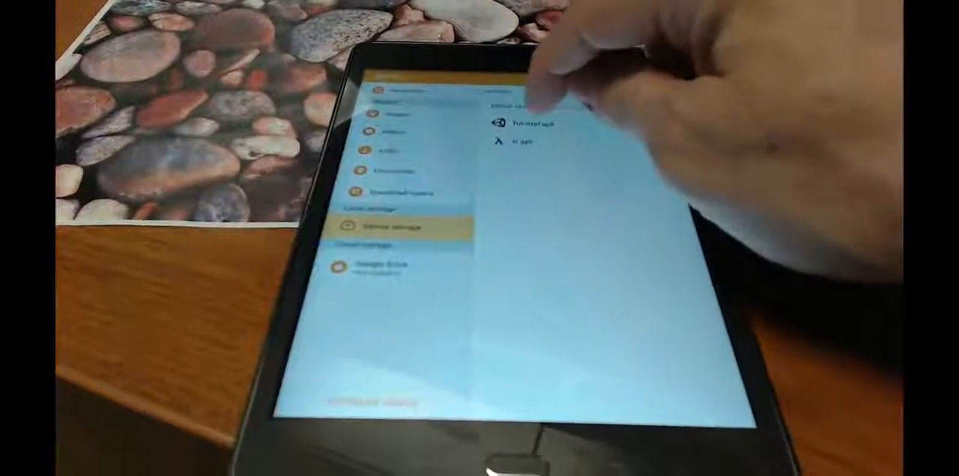
left_click(517, 125)
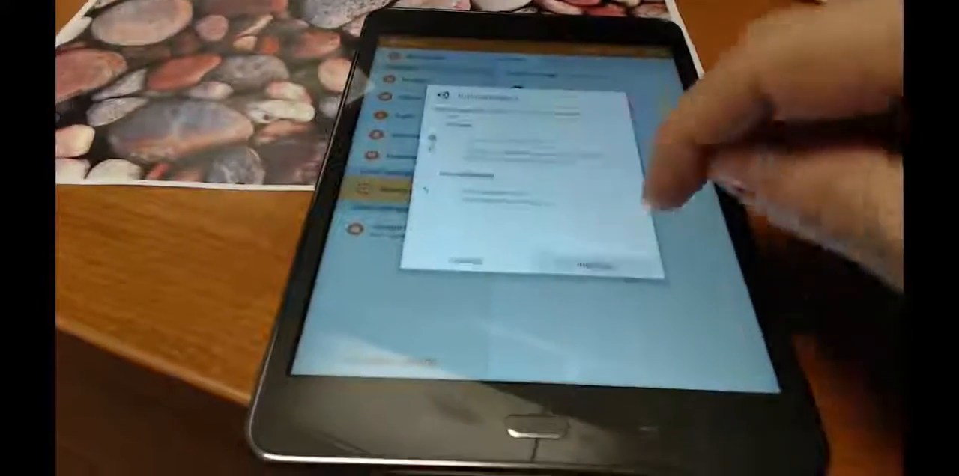
left_click(594, 266)
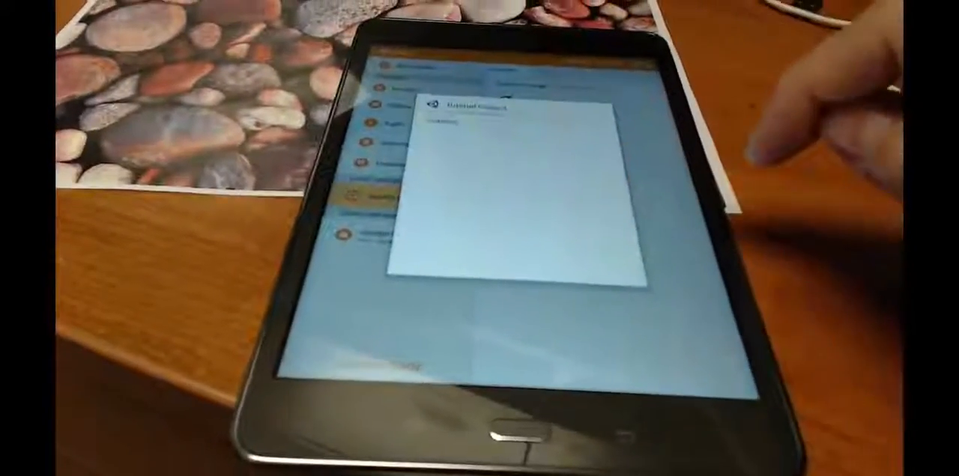